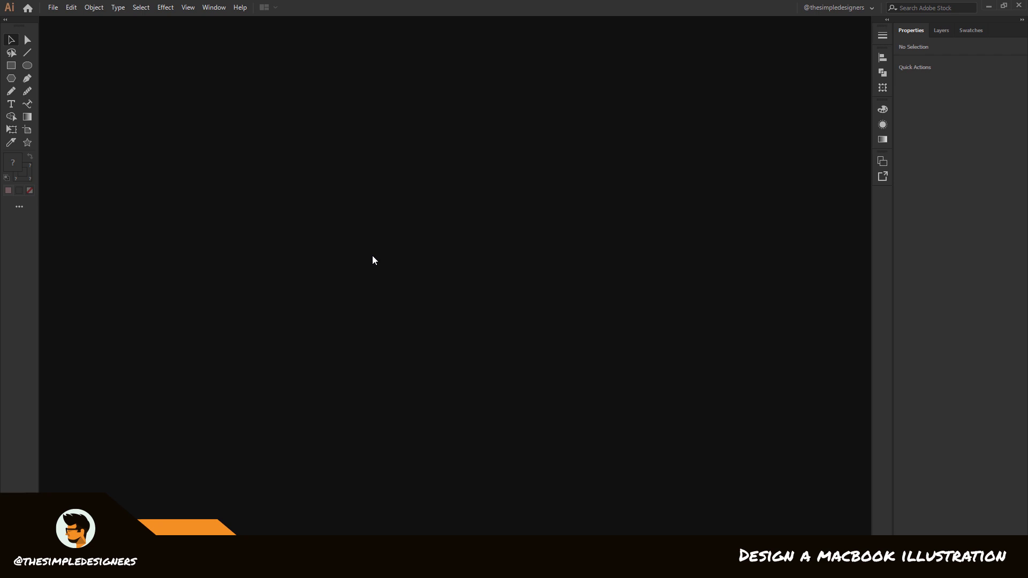
# Create a new document with width 1080 px and height 1080 px
pyautogui.click(53, 8)
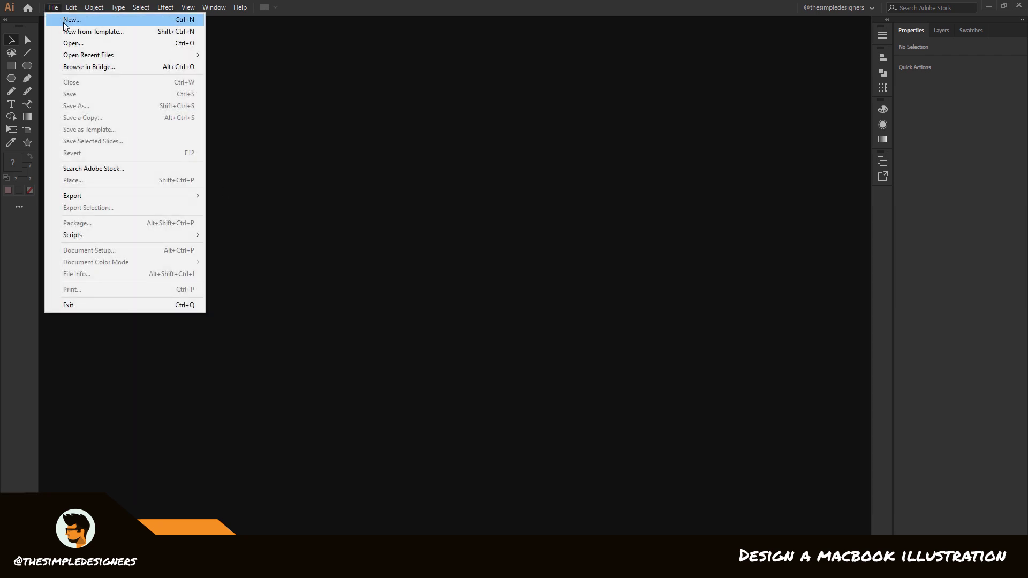
pyautogui.click(64, 23)
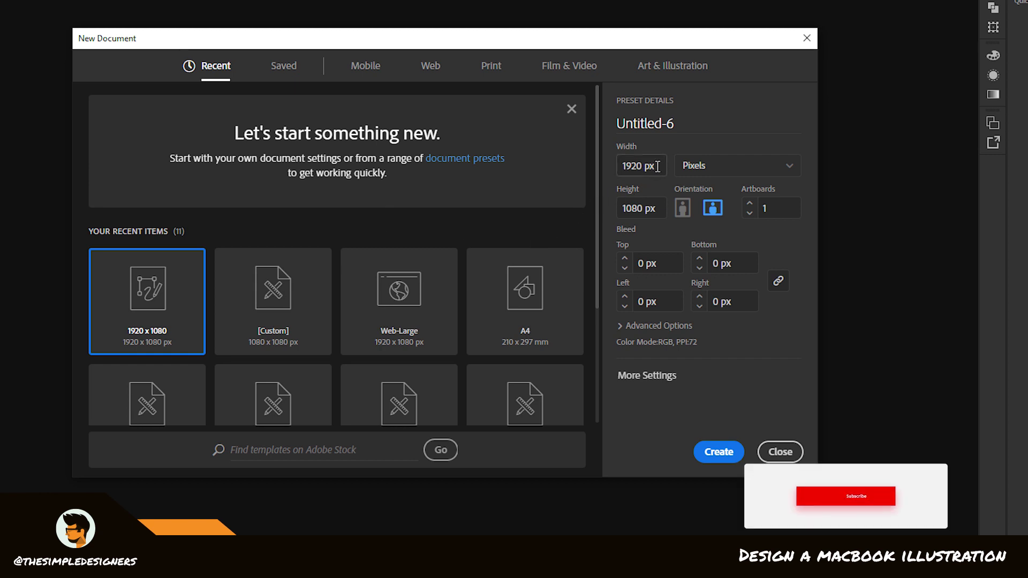
pyautogui.moveTo(657, 166); pyautogui.dragTo(559, 157)
pyautogui.write('1080')
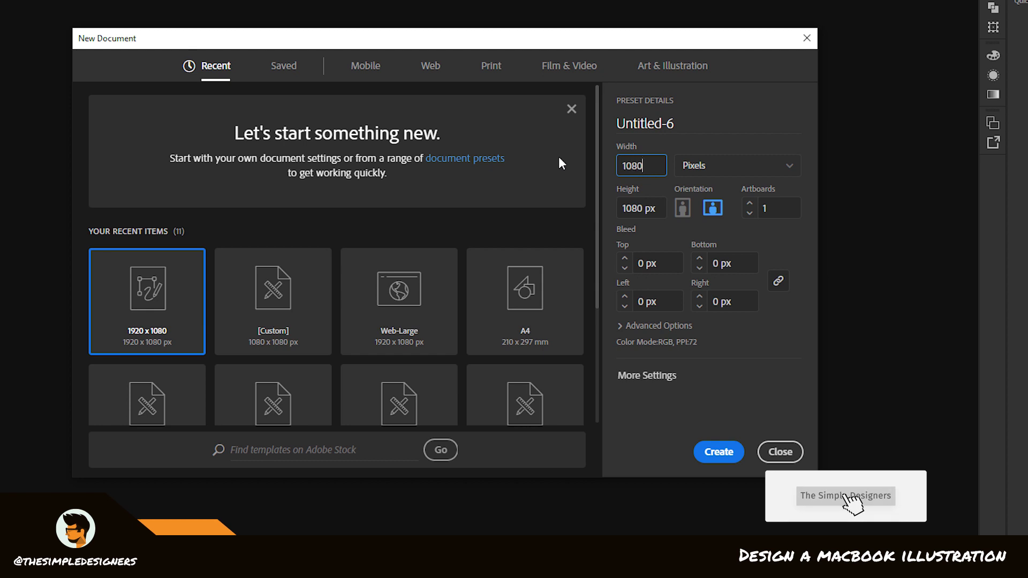
pyautogui.press('Tab')
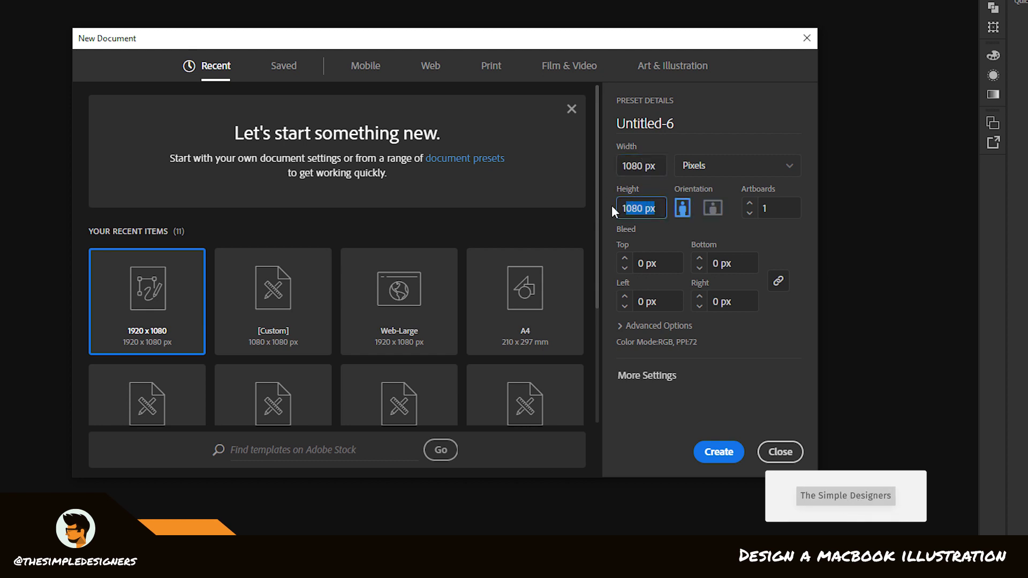
pyautogui.write('1080')
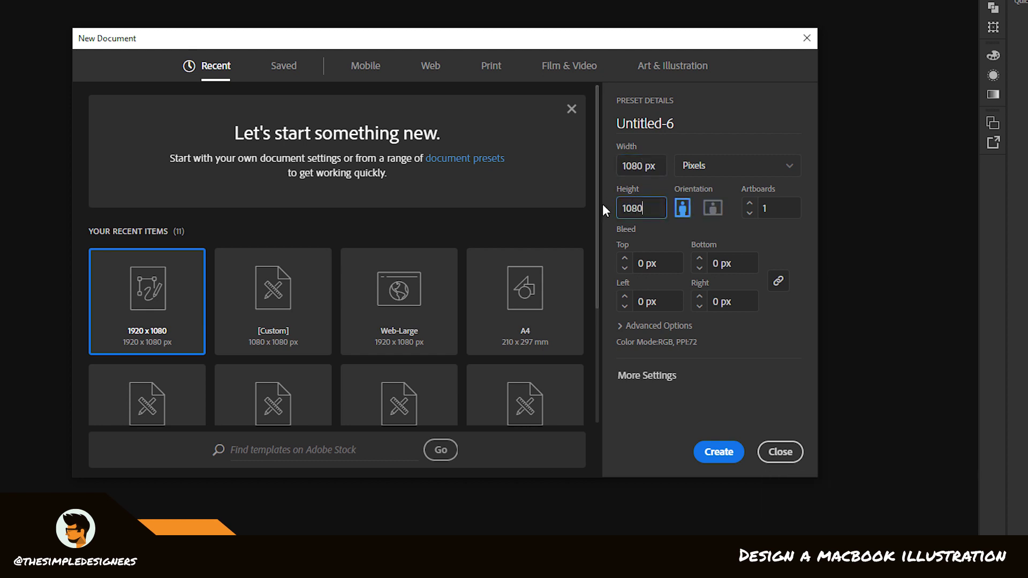
pyautogui.click(718, 452)
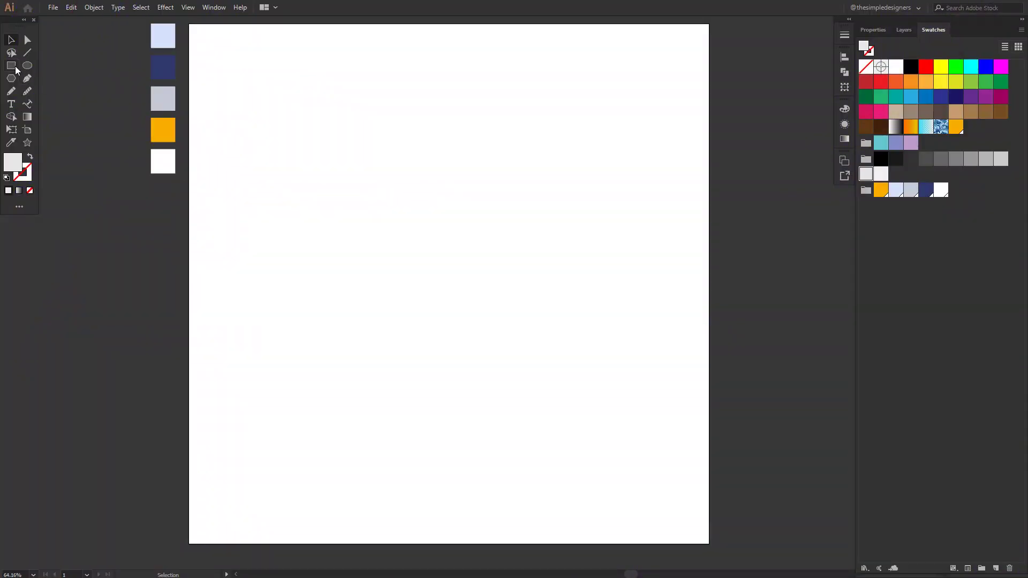
# Draw a 160 × 90 px rectangle on Layer 1 near the artboard centre
pyautogui.click(17, 65)
pyautogui.click(904, 30)
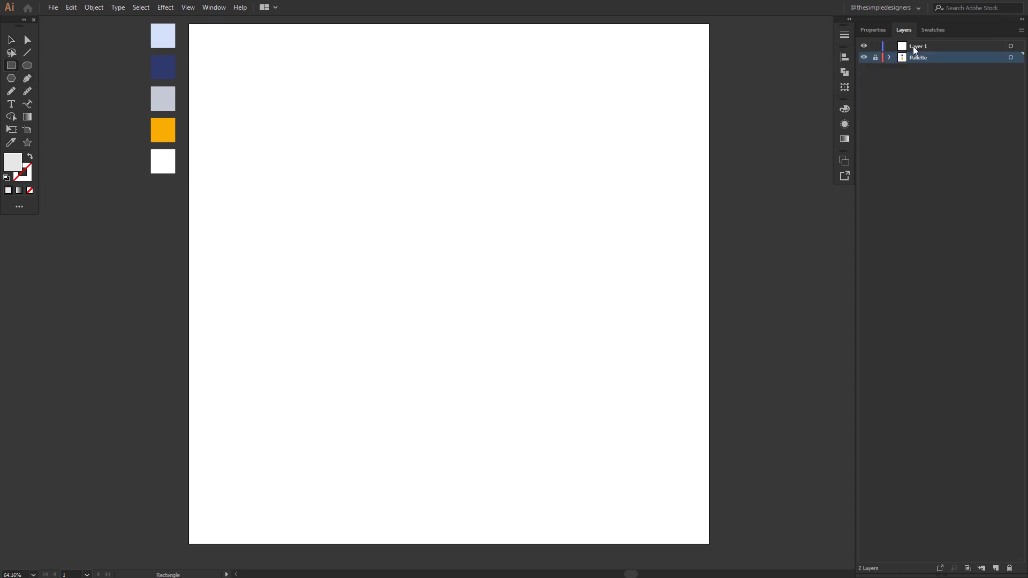
pyautogui.click(917, 47)
pyautogui.click(410, 212)
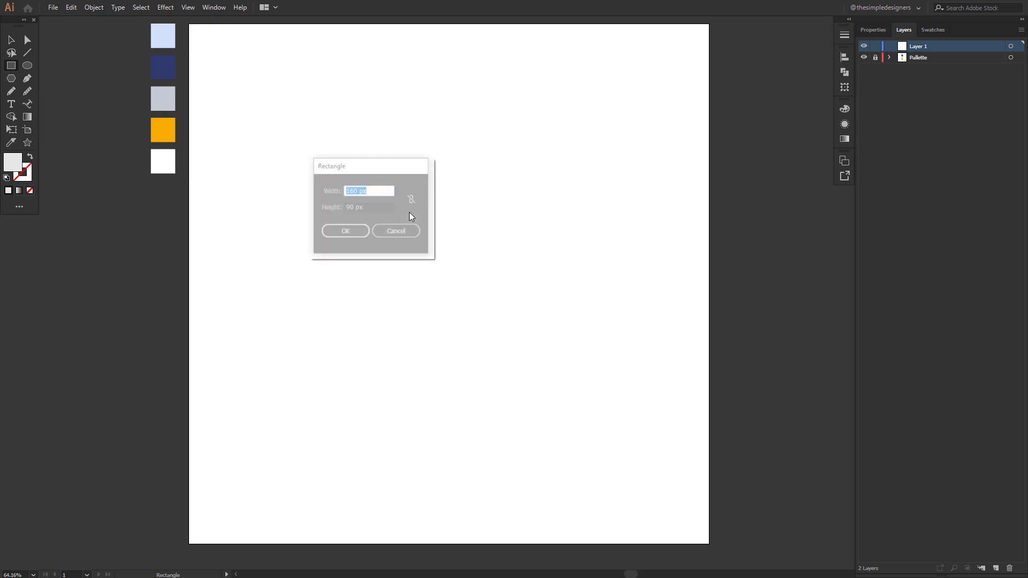
pyautogui.click(344, 233)
pyautogui.press('v')
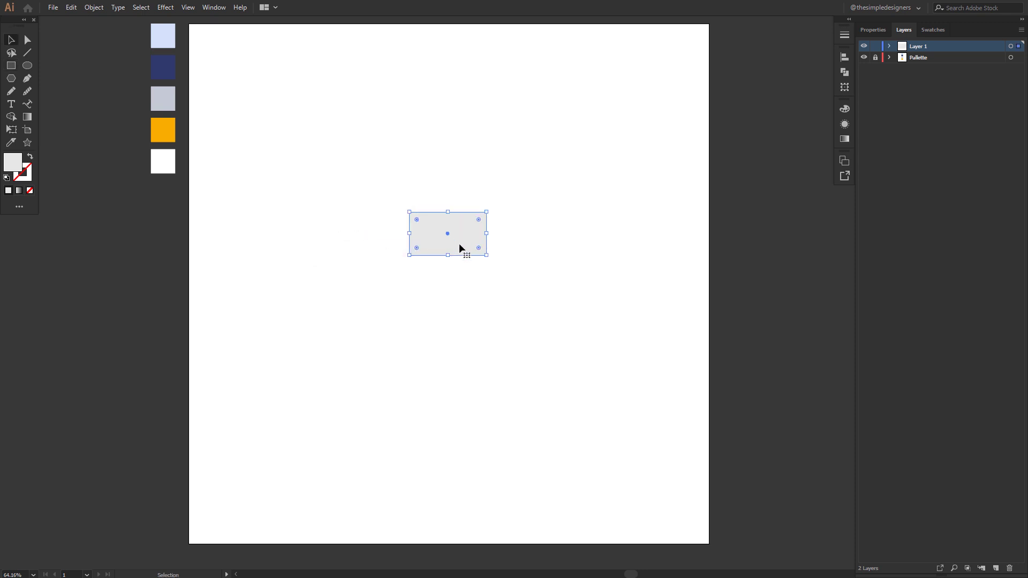
# Enlarge the rectangle, fill it with the palette's grey-blue, and nudge it left
pyautogui.moveTo(486, 255); pyautogui.dragTo(574, 329)
pyautogui.press('i')
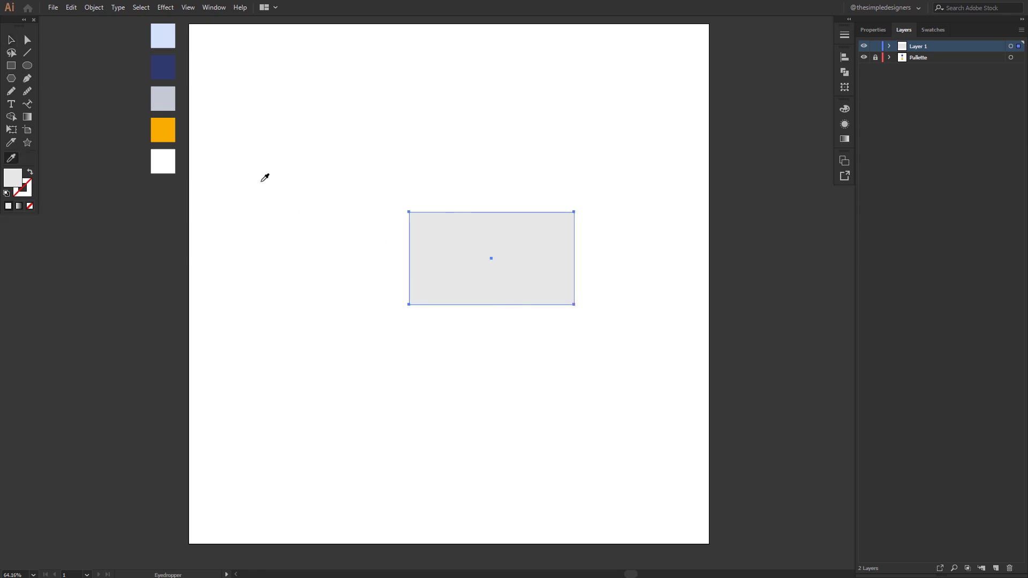
pyautogui.click(169, 94)
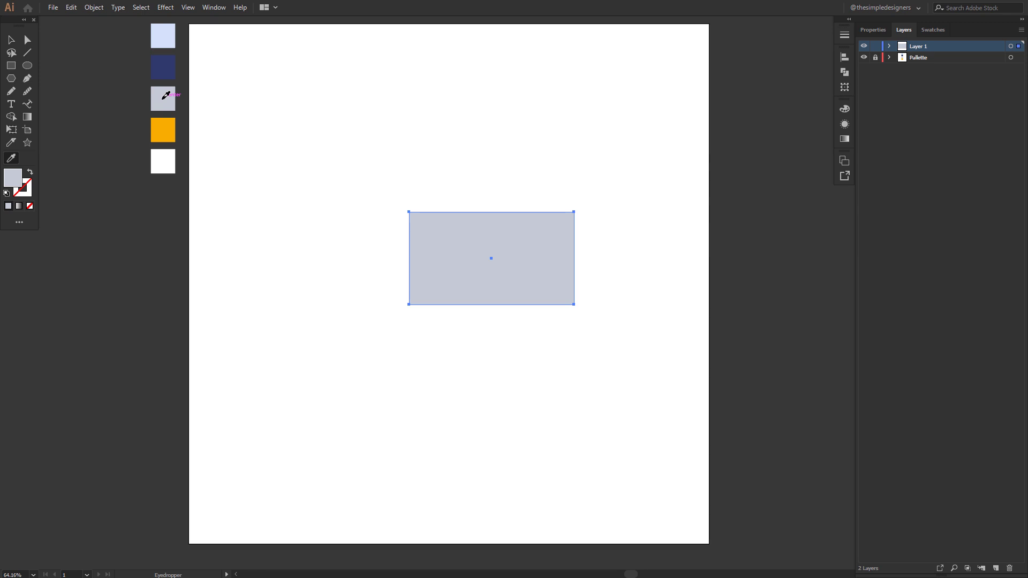
pyautogui.press('v')
pyautogui.click(482, 161)
pyautogui.moveTo(499, 259); pyautogui.dragTo(468, 257)
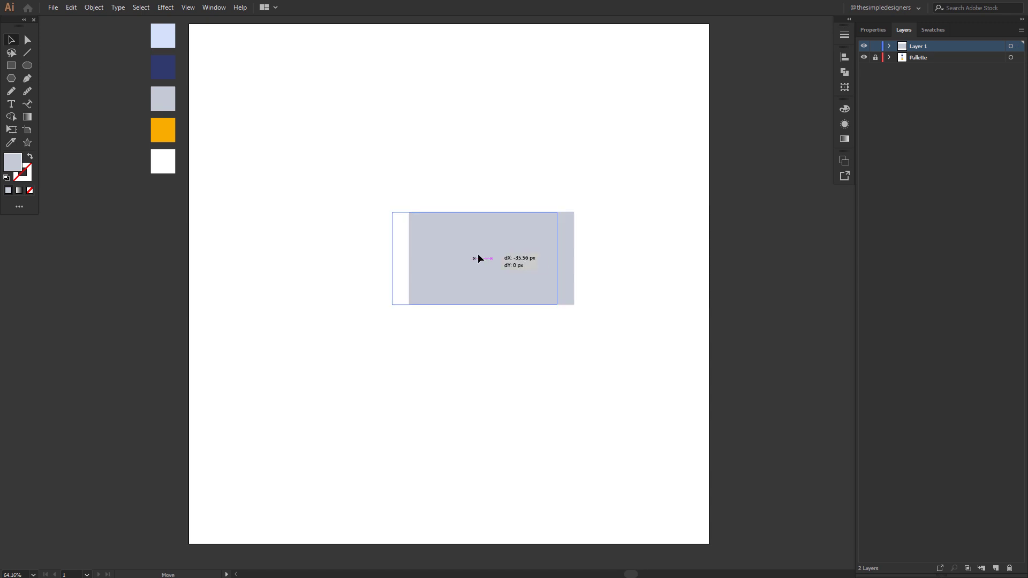
pyautogui.click(873, 30)
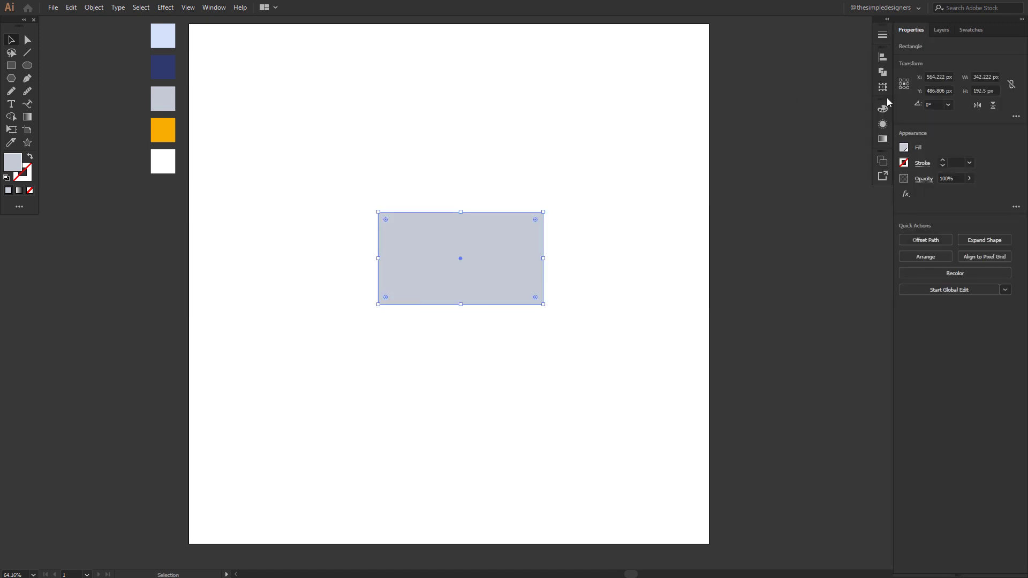
# Set the rectangle's stroke weight to 6 pt with Round Cap and Round Join
pyautogui.click(922, 163)
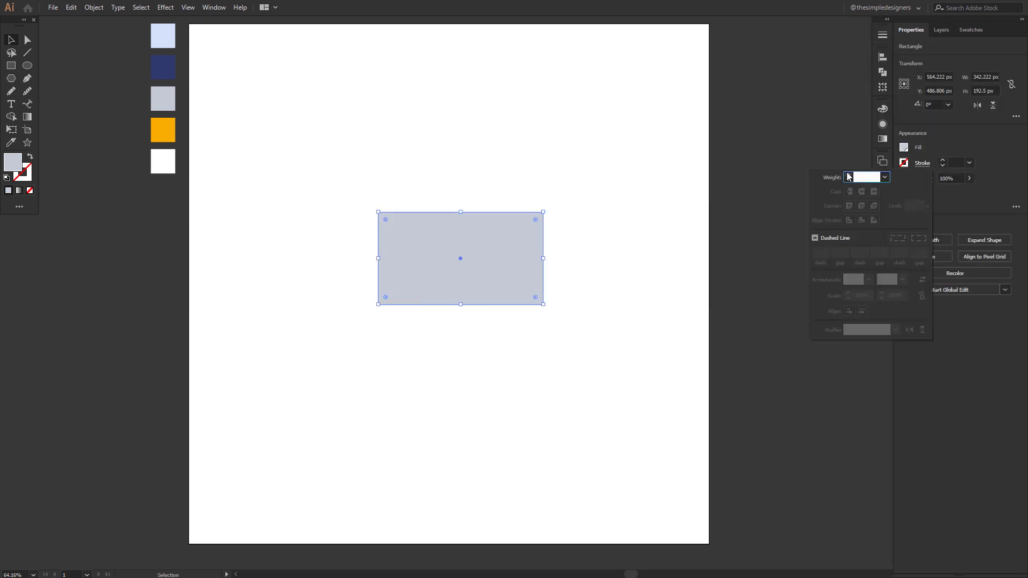
pyautogui.click(849, 176)
pyautogui.click(849, 175)
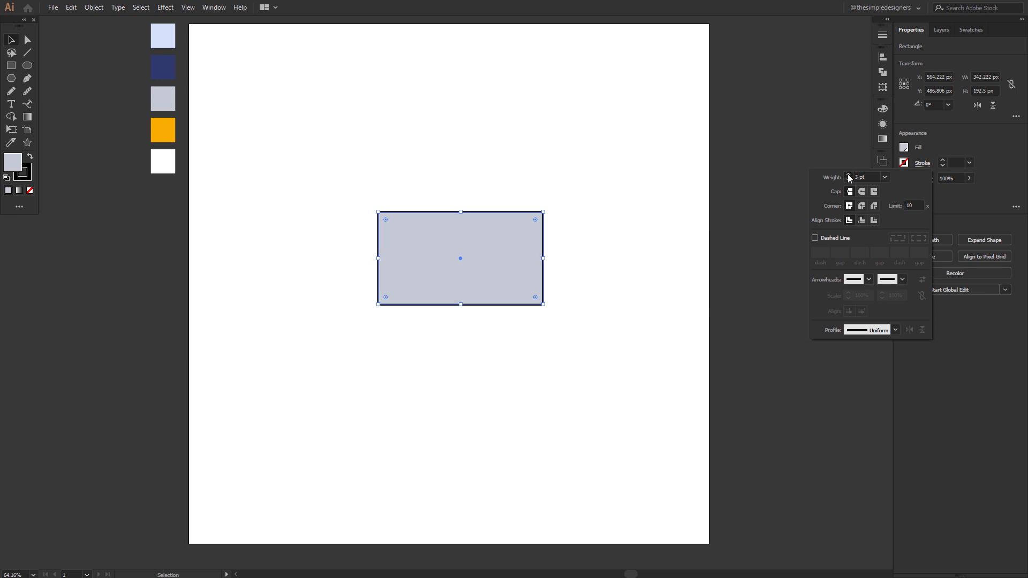
pyautogui.click(850, 175)
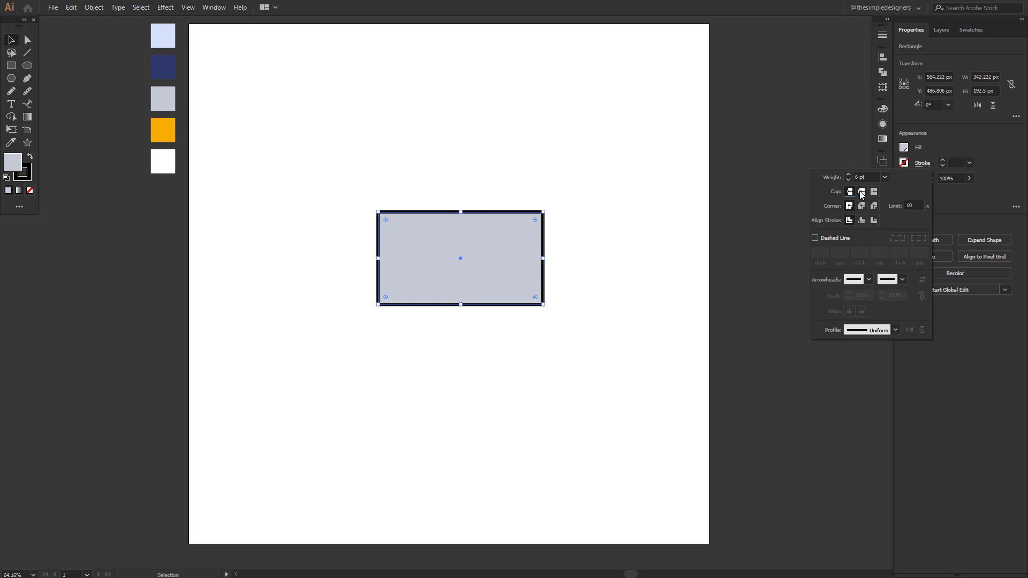
pyautogui.click(859, 192)
pyautogui.click(861, 208)
pyautogui.click(940, 147)
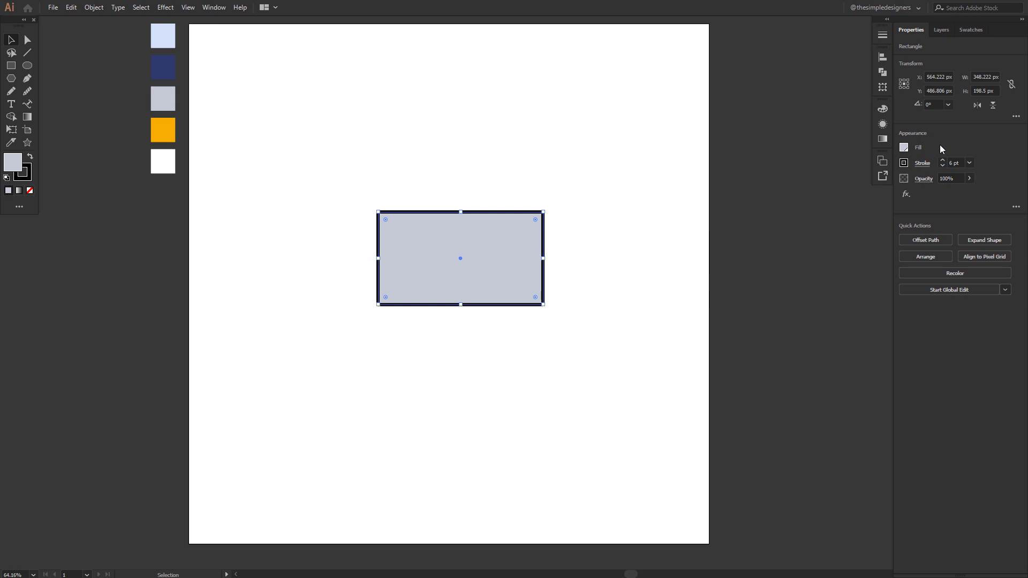
# Colour the rectangle's stroke with the navy swatch
pyautogui.click(968, 31)
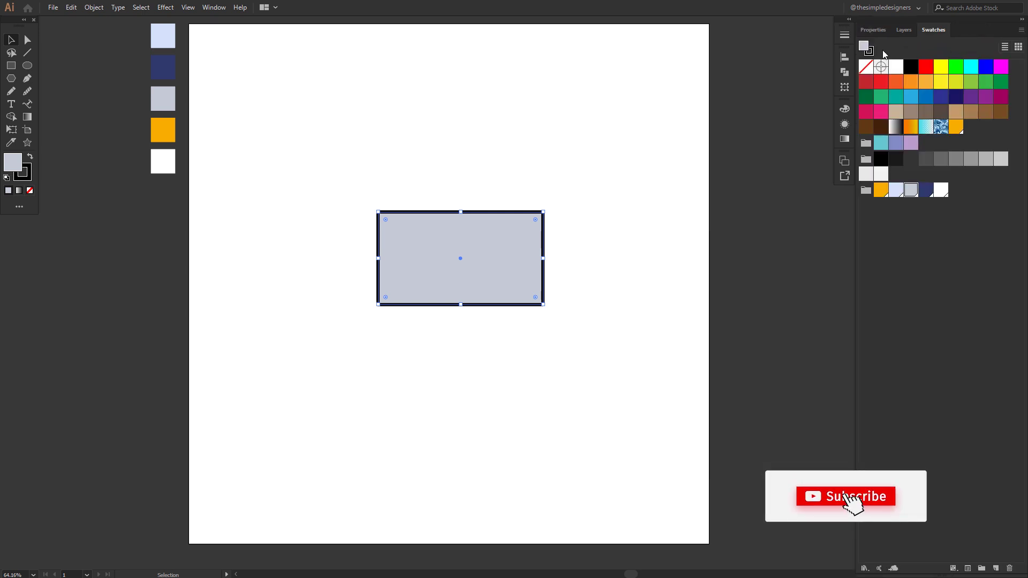
pyautogui.click(870, 51)
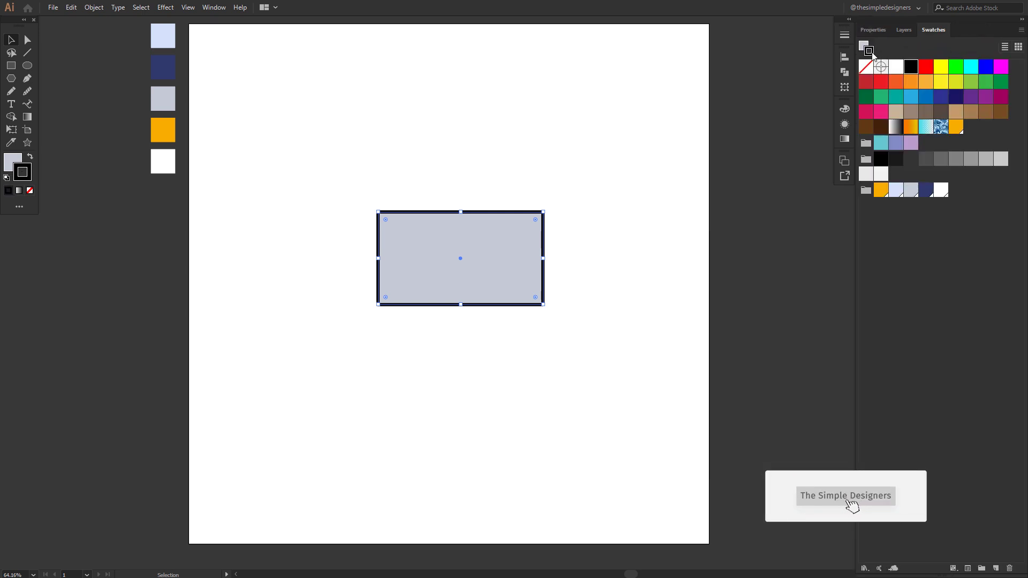
pyautogui.click(924, 190)
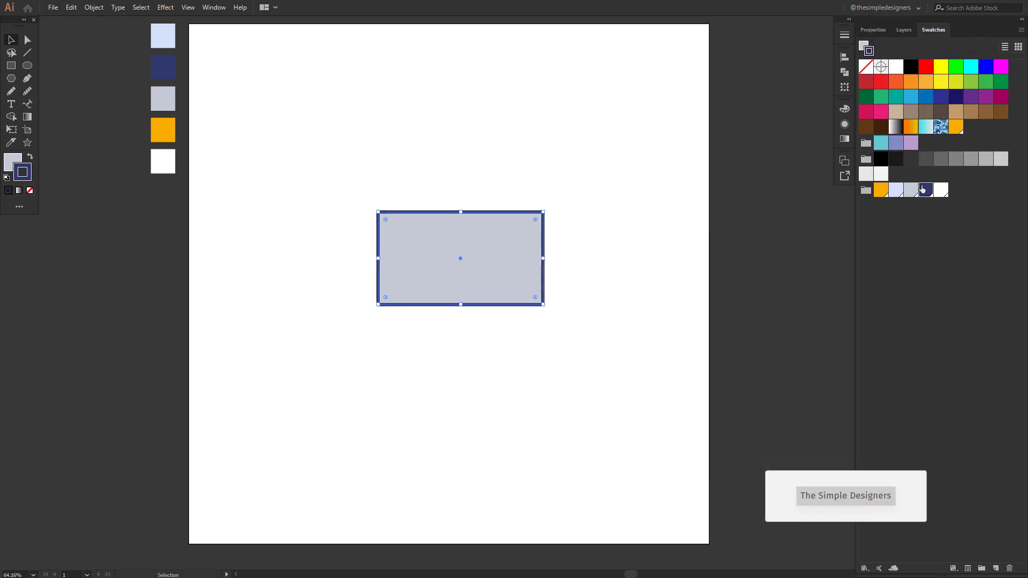
pyautogui.click(634, 232)
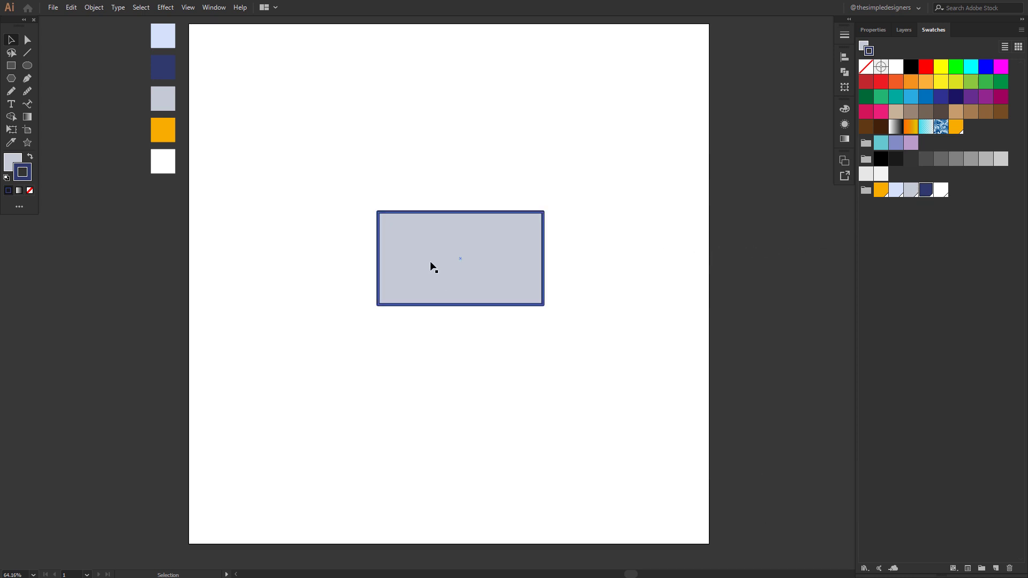
pyautogui.click(27, 41)
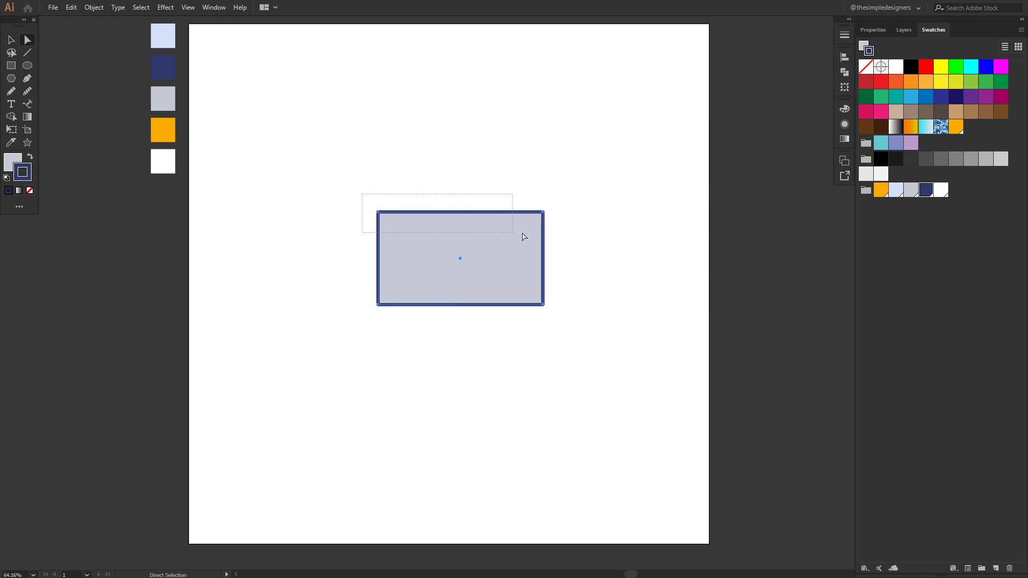
# Select all four corner anchors and round the rectangle's corners using the corner radius setting
pyautogui.moveTo(365, 202); pyautogui.dragTo(563, 231)
pyautogui.moveTo(578, 322); pyautogui.dragTo(354, 305)
pyautogui.moveTo(386, 219); pyautogui.dragTo(389, 224)
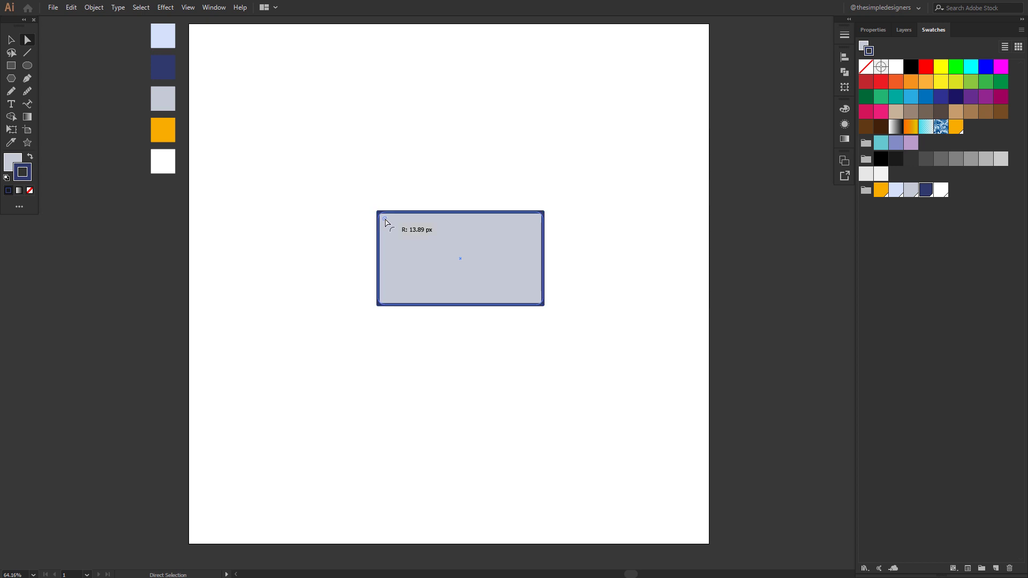
pyautogui.click(873, 30)
pyautogui.click(1015, 117)
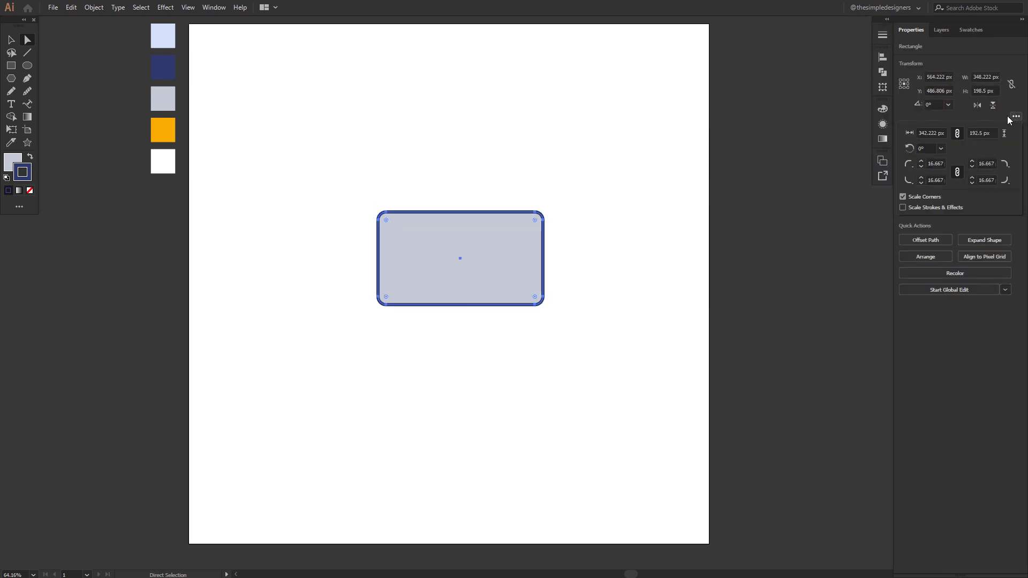
pyautogui.click(933, 163)
pyautogui.write('10')
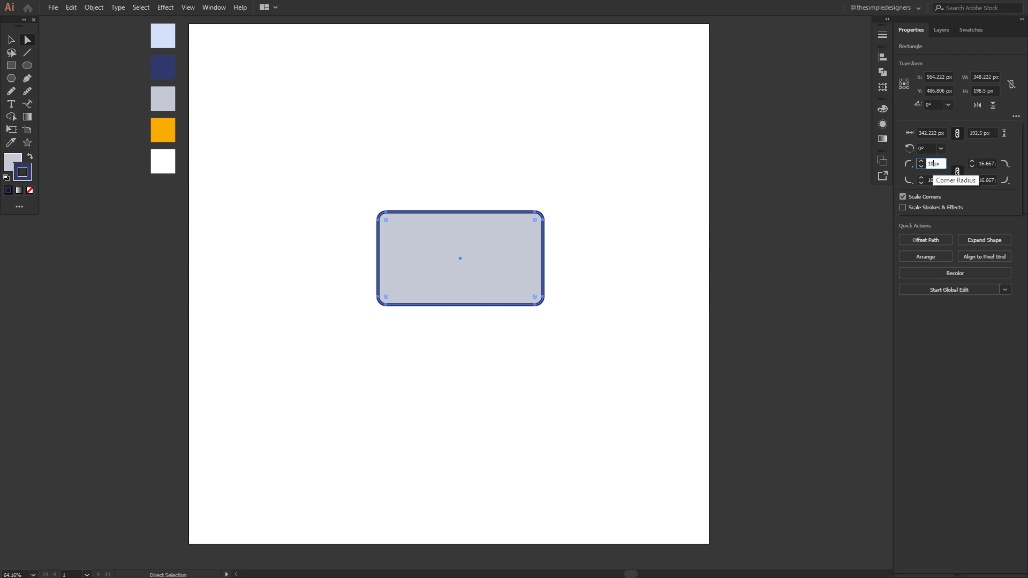
pyautogui.press('Return')
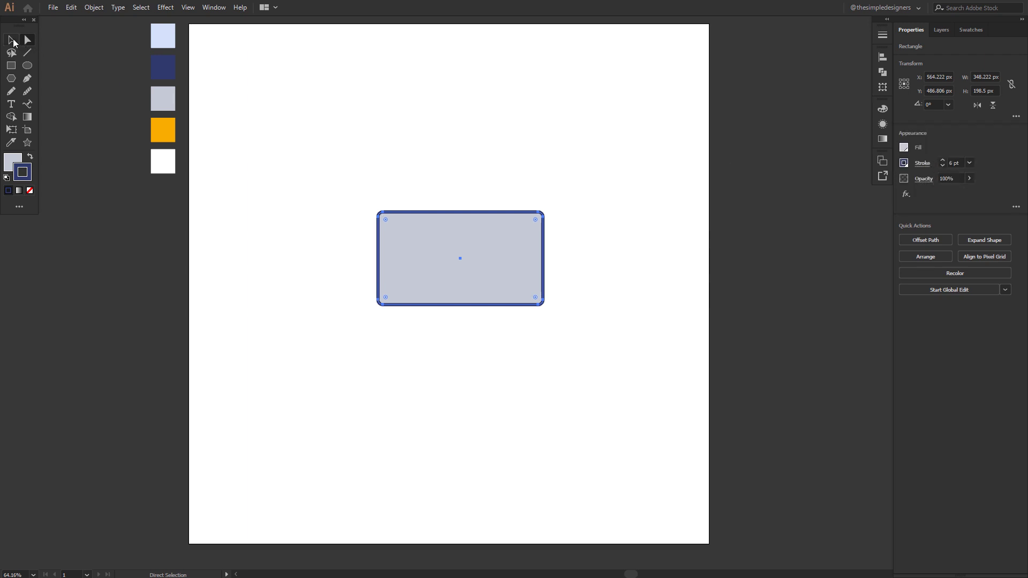
pyautogui.click(11, 41)
pyautogui.click(483, 151)
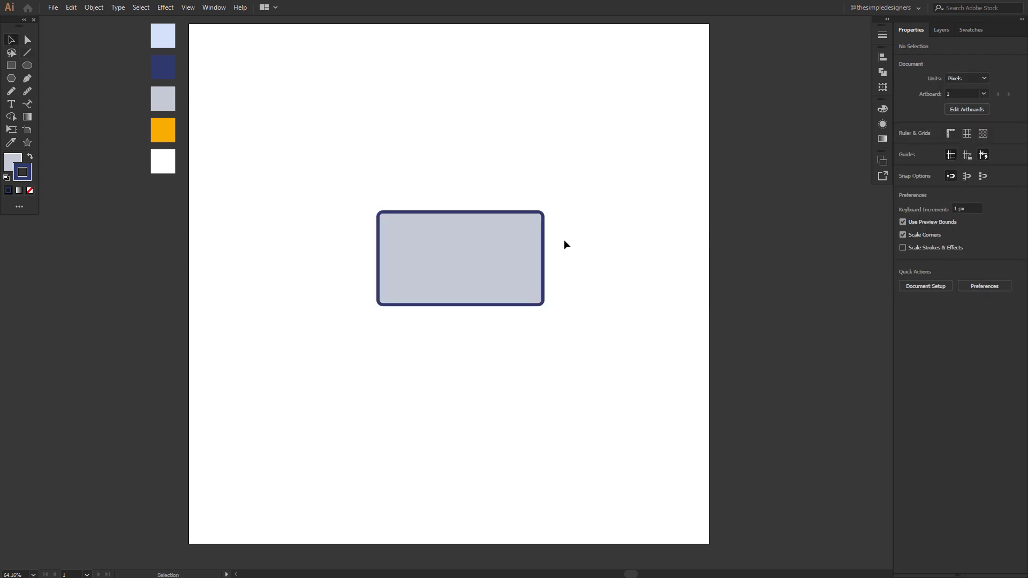
# Draw a small centred circle, offset a copy up-right, and subtract it with Minus Front
pyautogui.click(29, 67)
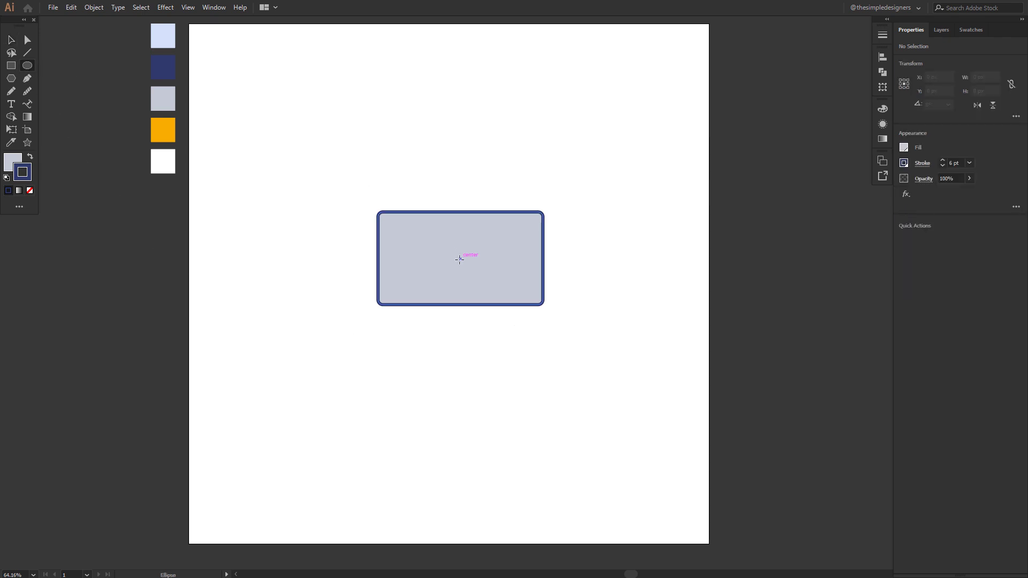
pyautogui.moveTo(459, 259); pyautogui.dragTo(474, 272)
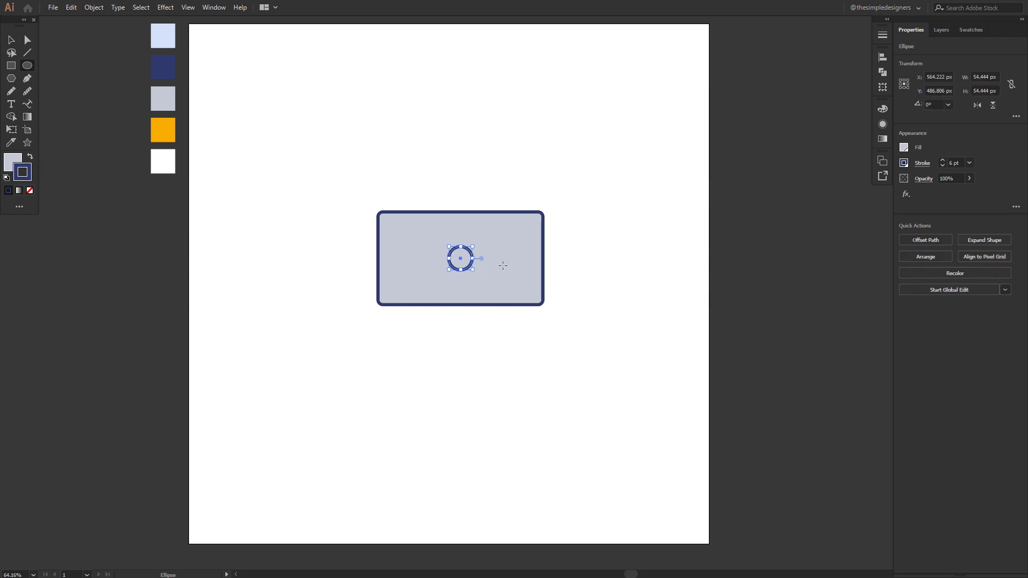
pyautogui.press('v')
pyautogui.click(619, 267)
pyautogui.click(462, 264)
pyautogui.moveTo(462, 263); pyautogui.dragTo(475, 256)
pyautogui.keyDown('shift'); pyautogui.click(460, 270); pyautogui.keyUp('shift')
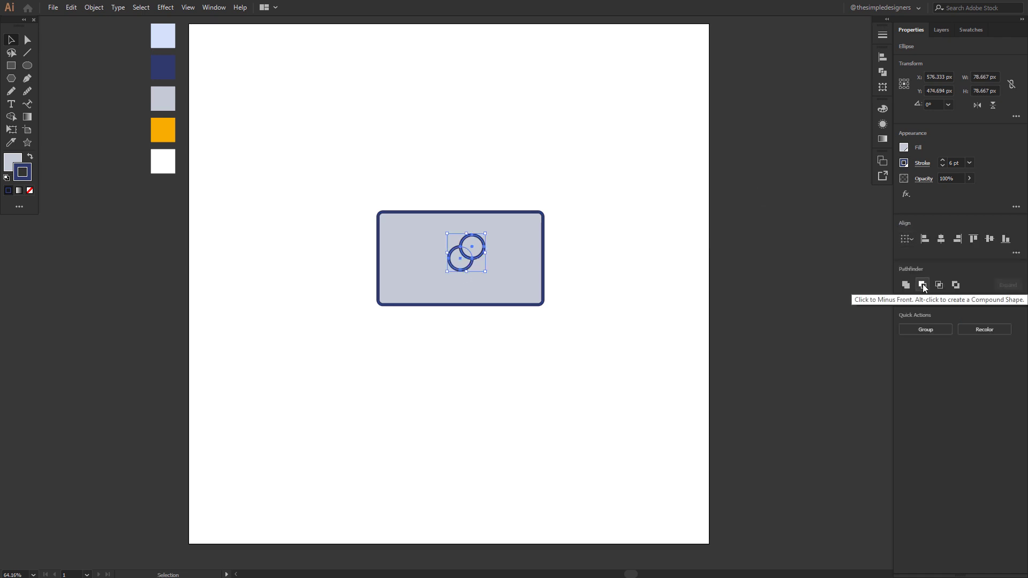
pyautogui.click(924, 285)
# Fill the bitten-circle shape with white from the Swatches panel
pyautogui.click(636, 242)
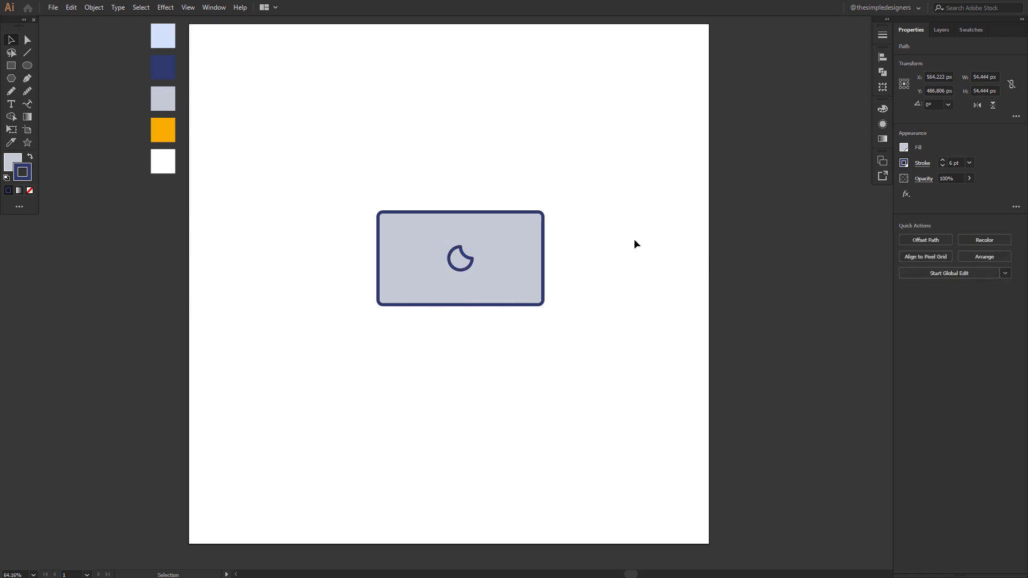
pyautogui.click(473, 270)
pyautogui.click(11, 165)
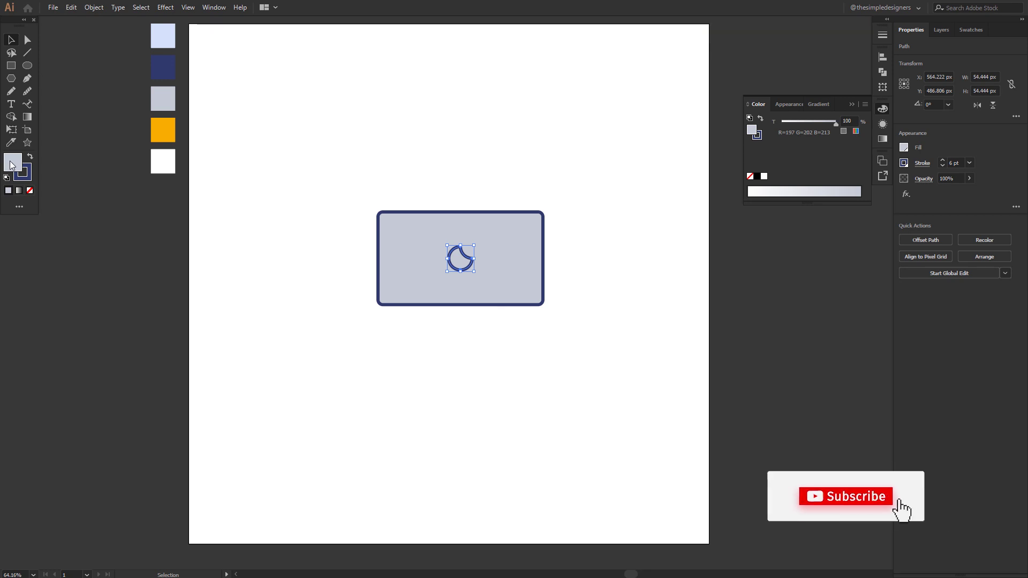
pyautogui.click(971, 29)
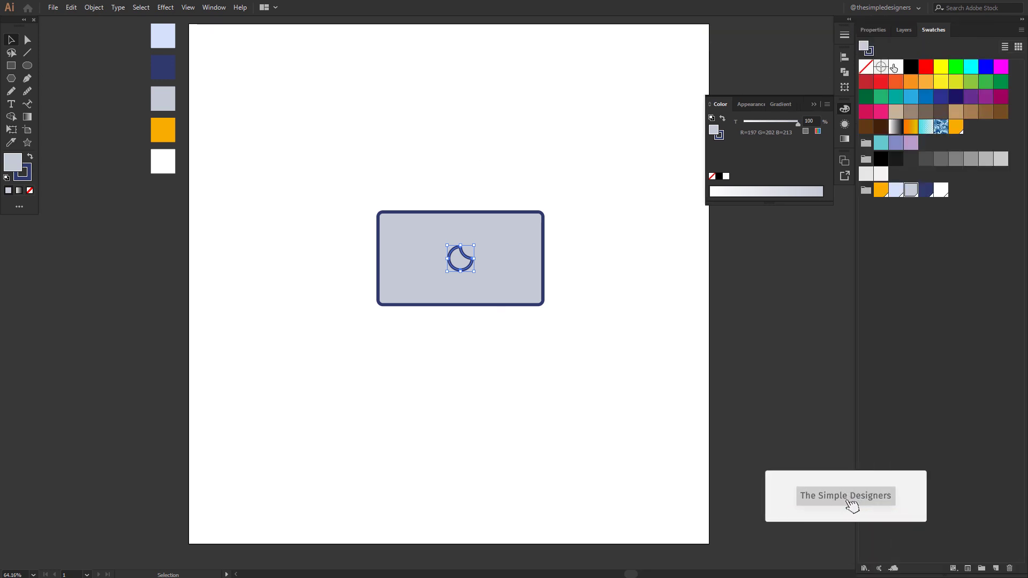
pyautogui.click(894, 67)
pyautogui.click(600, 141)
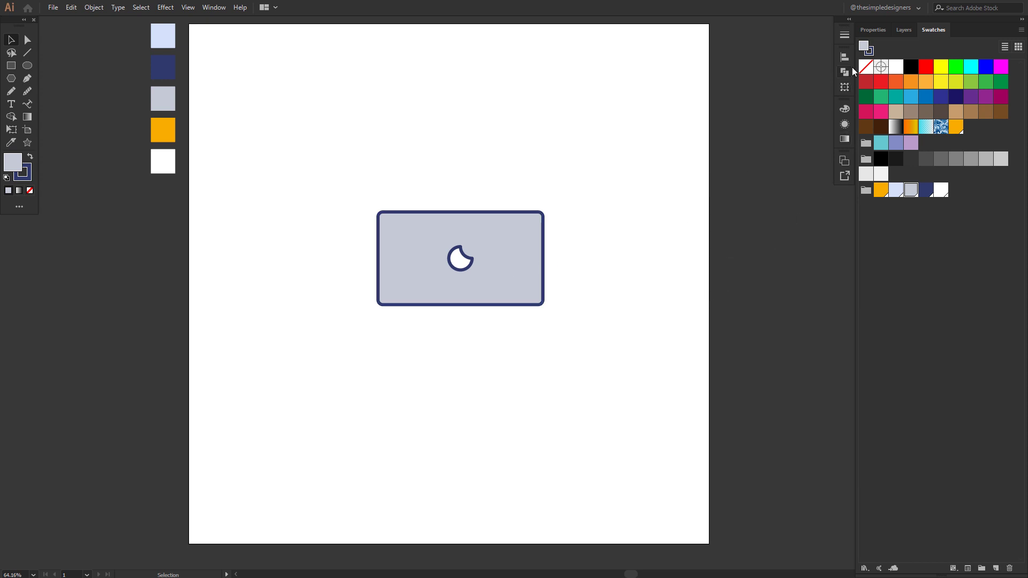
# Set the Layers panel Row Size to Large in Panel Options
pyautogui.click(906, 32)
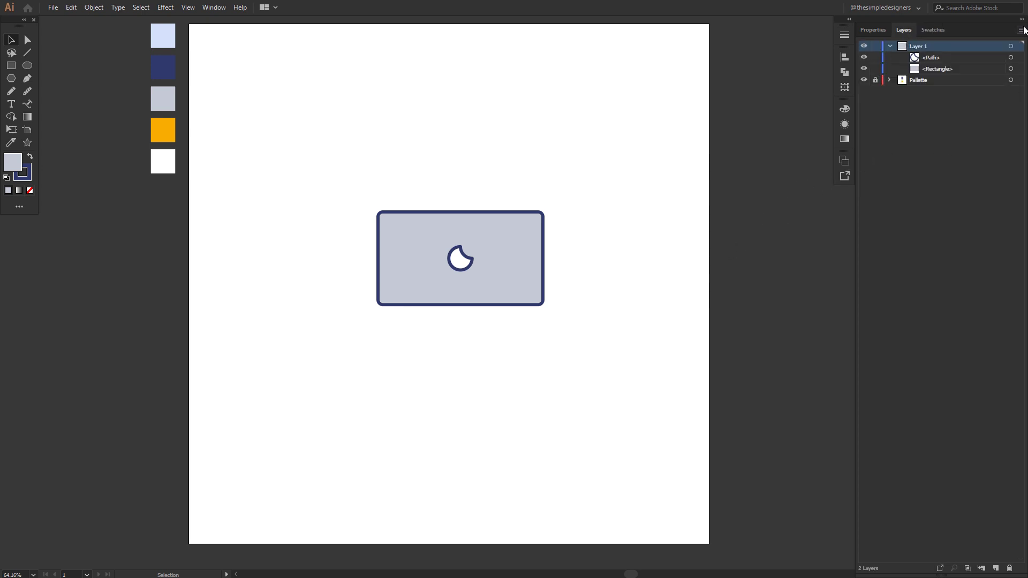
pyautogui.click(1024, 30)
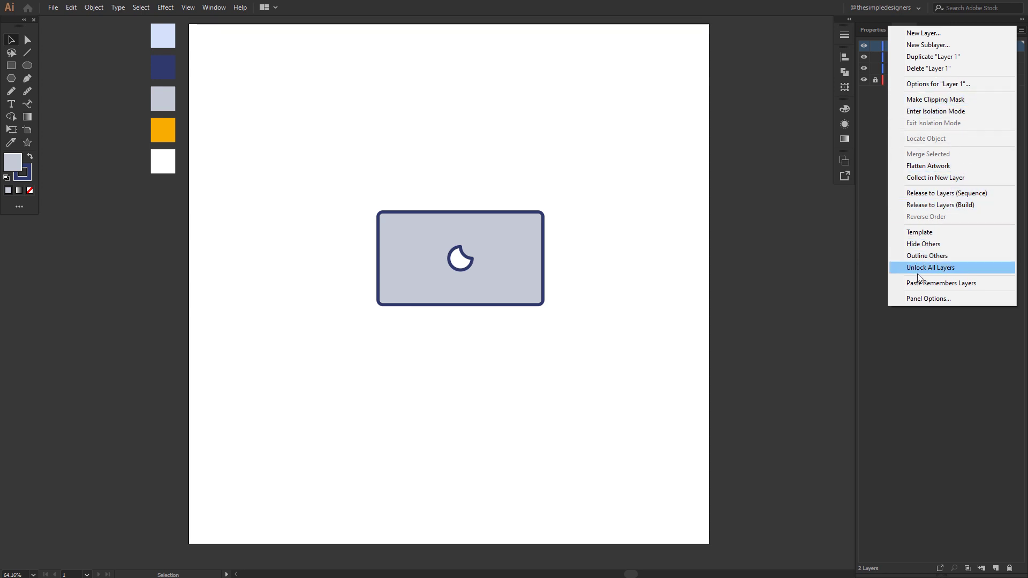
pyautogui.click(923, 300)
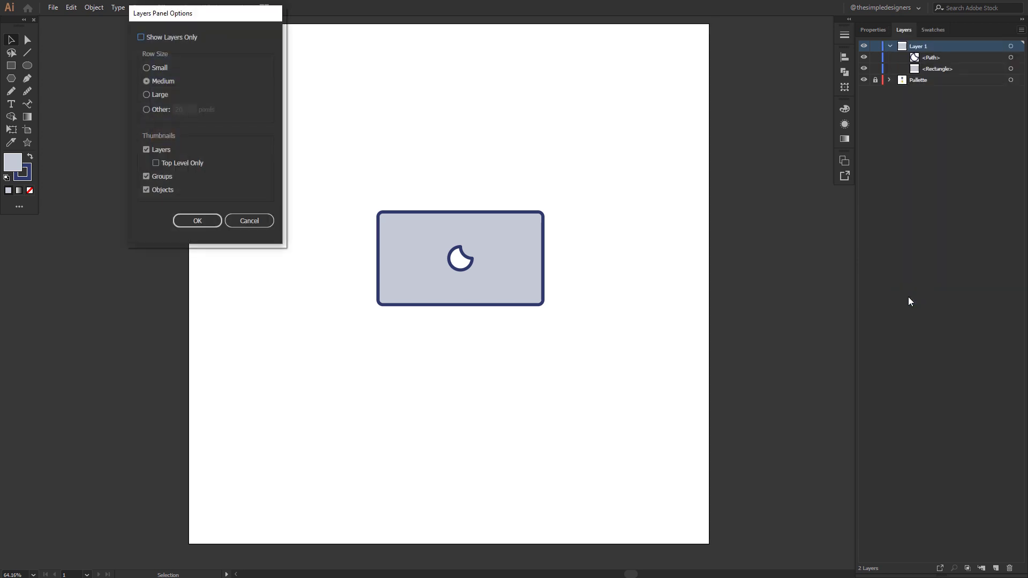
pyautogui.click(155, 95)
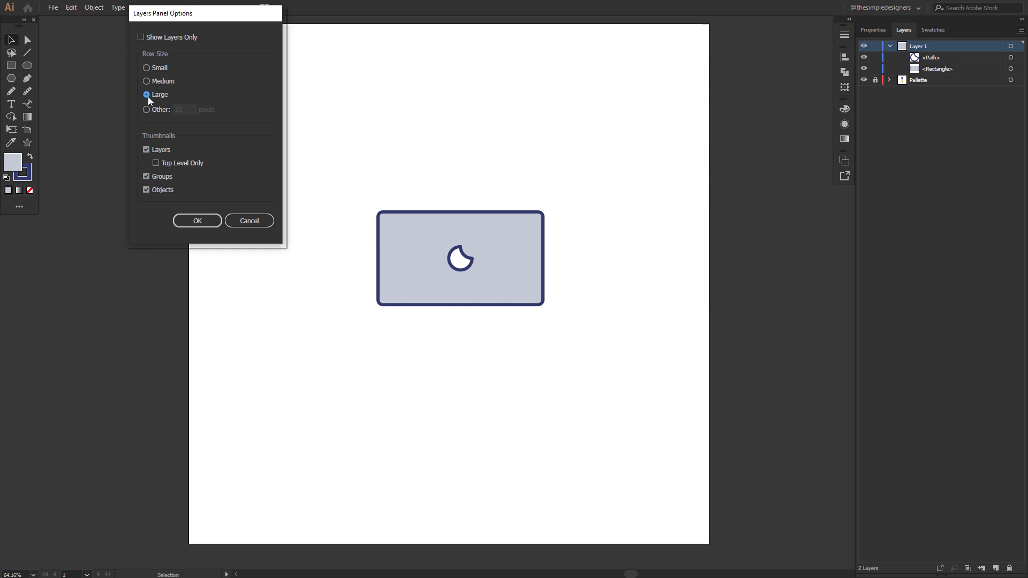
pyautogui.click(194, 221)
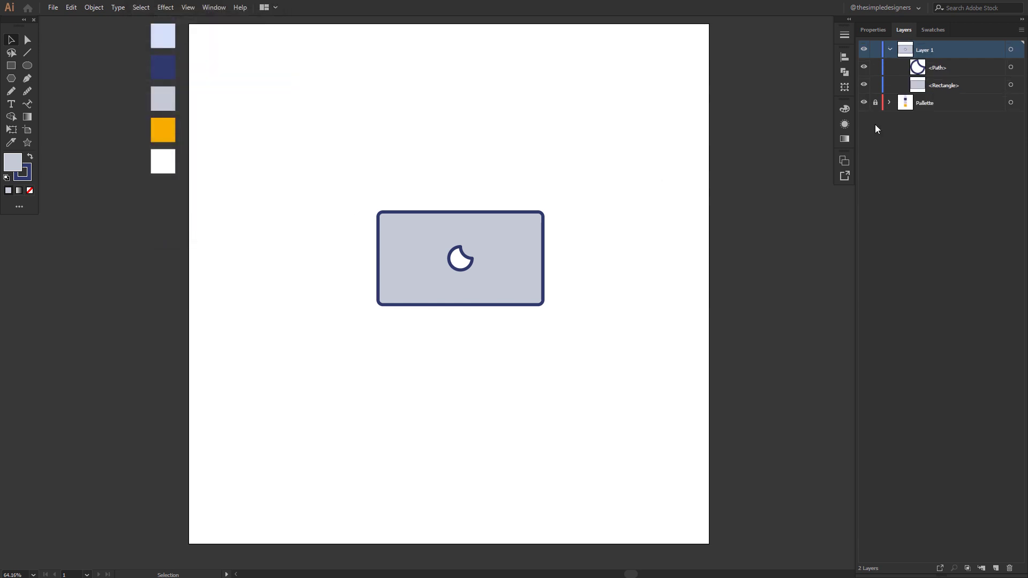
pyautogui.click(944, 90)
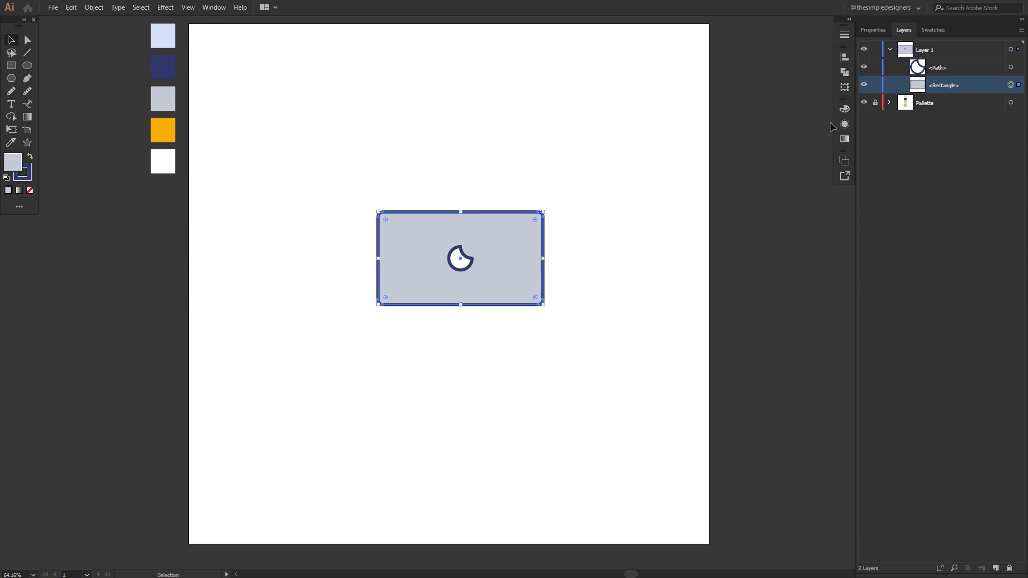
# Paste a copy of the rectangle in front and set its fill to None
pyautogui.click(71, 9)
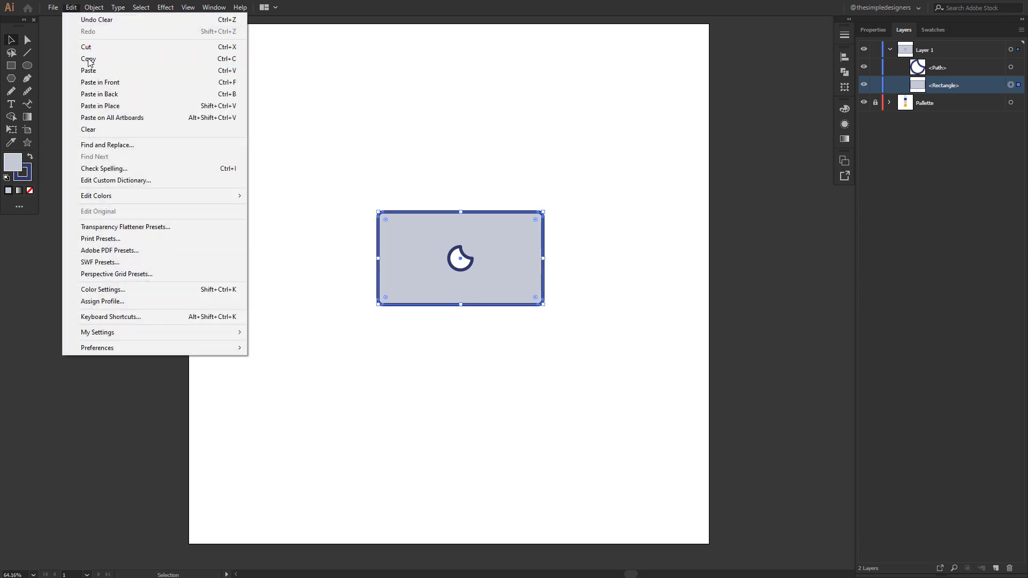
pyautogui.click(73, 12)
pyautogui.click(100, 82)
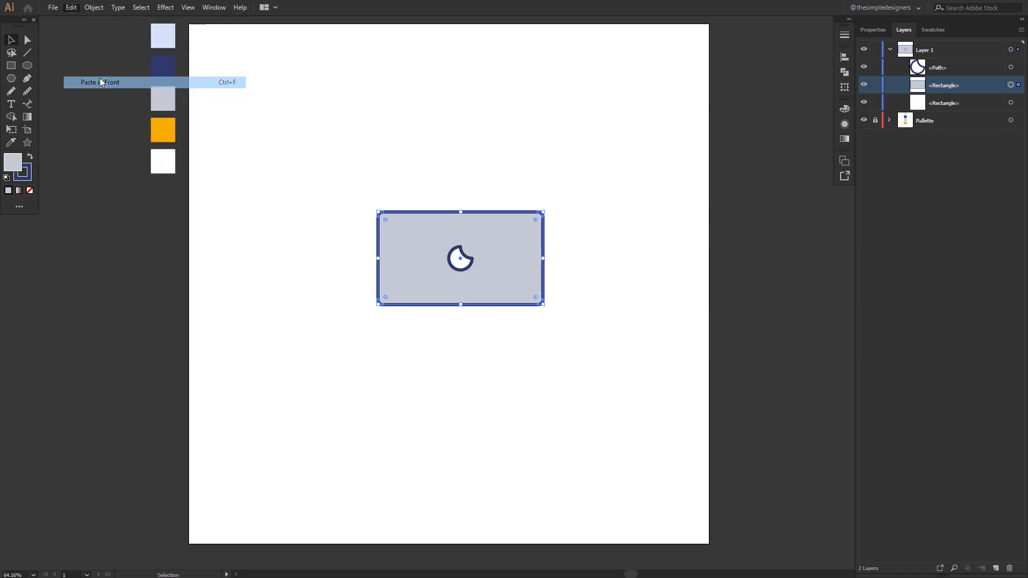
pyautogui.moveTo(515, 235); pyautogui.dragTo(516, 232)
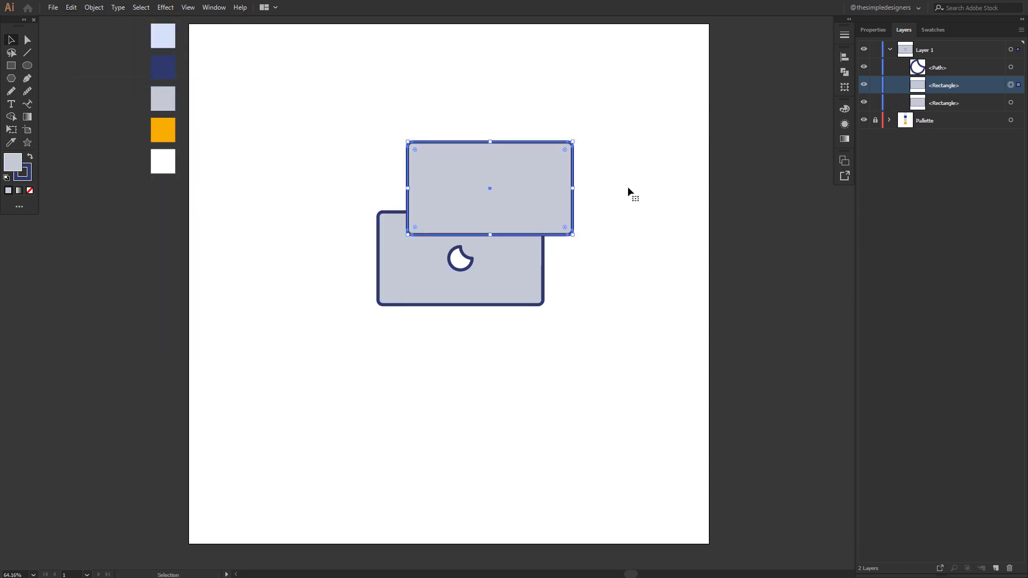
pyautogui.hotkey('ctrl', 'z')
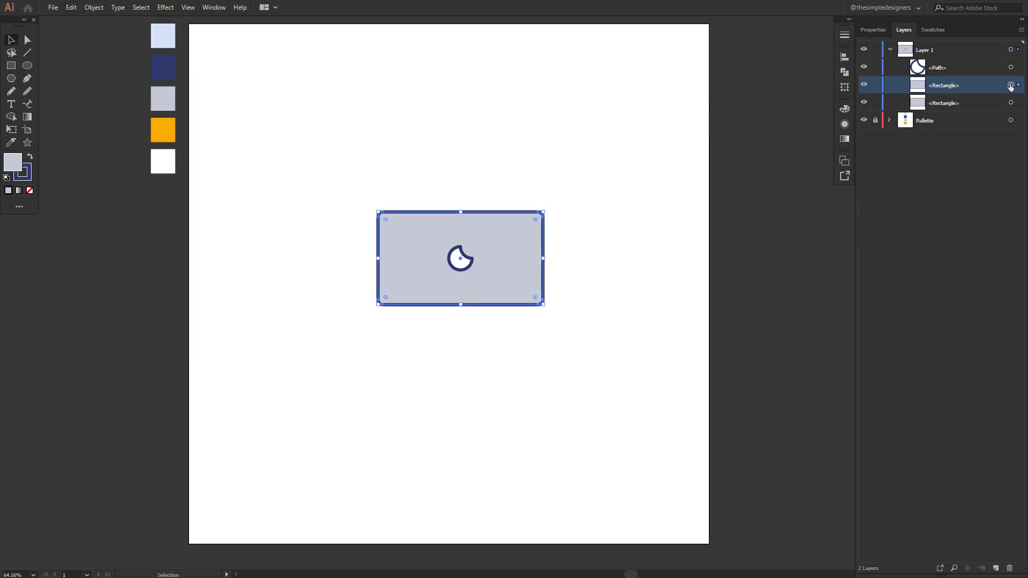
pyautogui.click(33, 190)
pyautogui.click(26, 180)
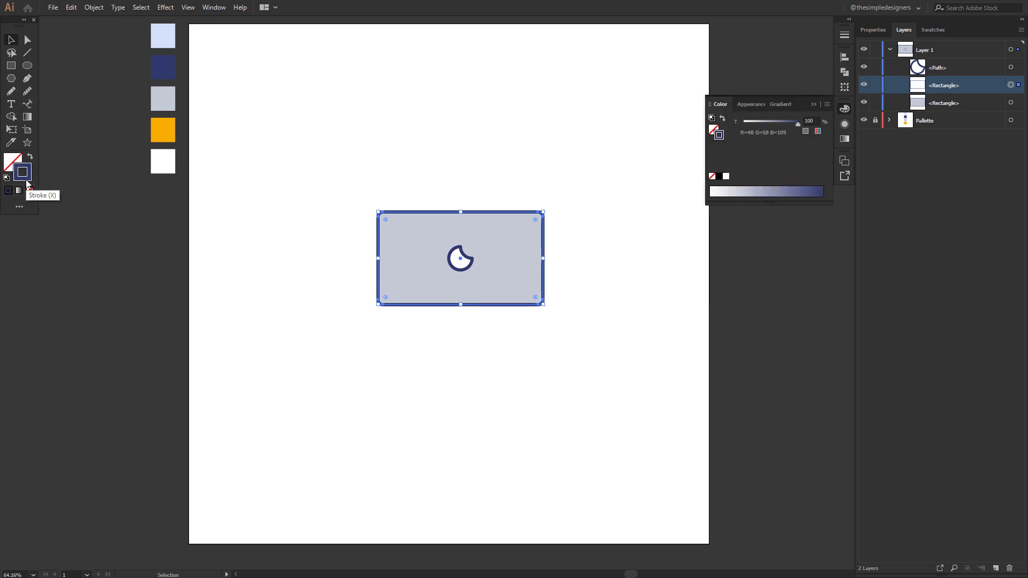
pyautogui.click(463, 159)
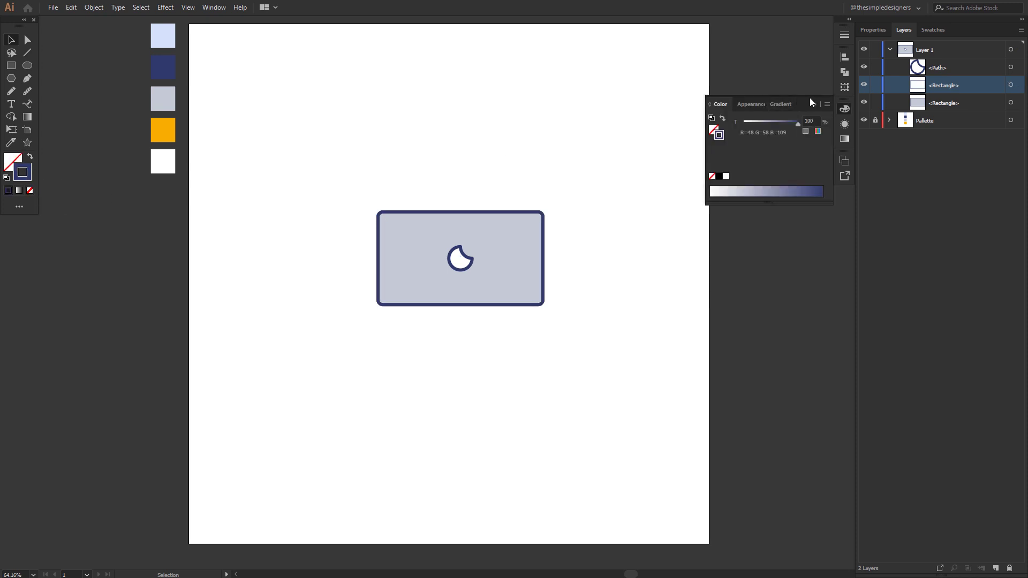
# Set the lower rectangle's stroke to None, keeping only its grey-blue fill
pyautogui.click(953, 106)
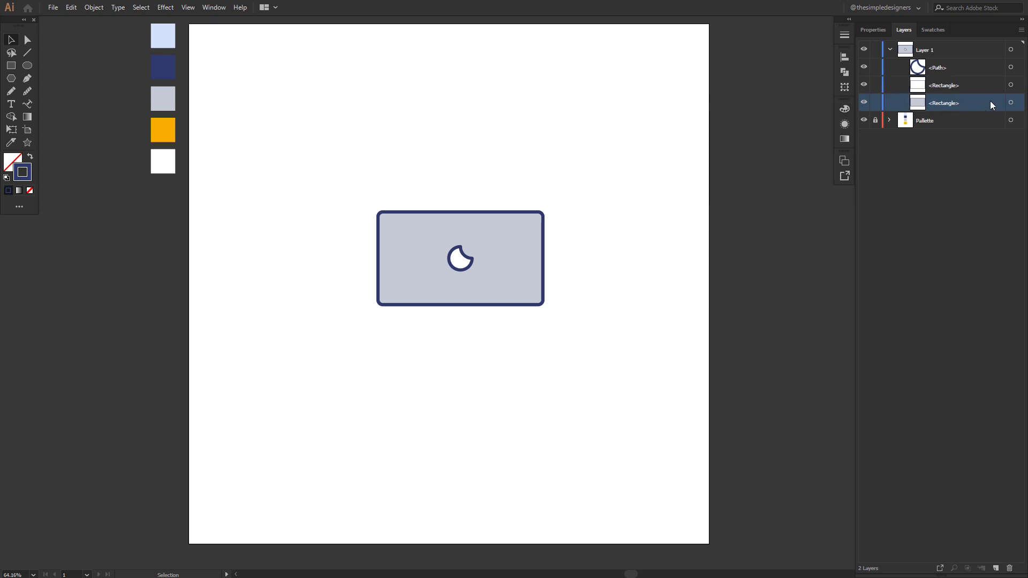
pyautogui.click(1014, 105)
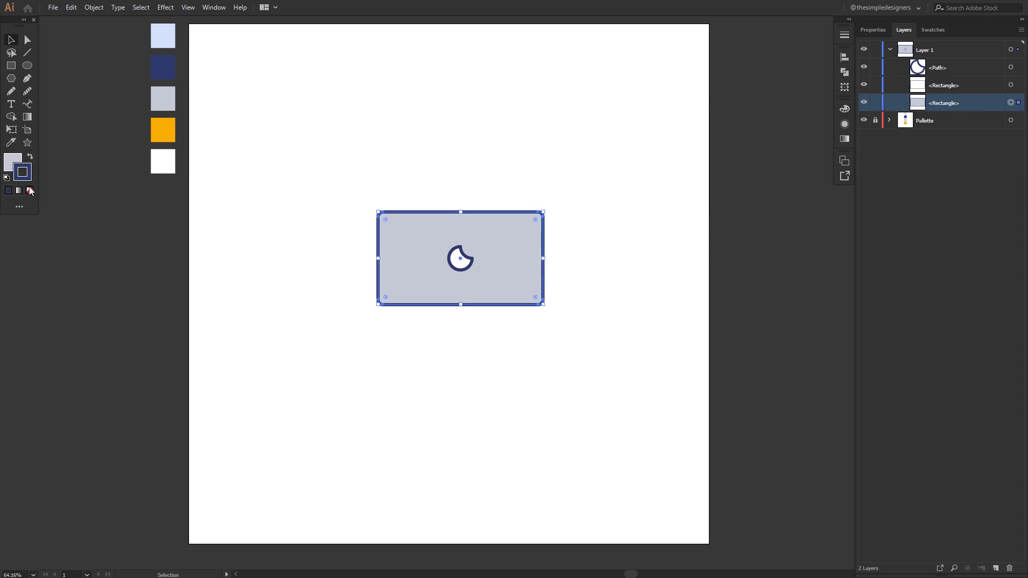
pyautogui.click(16, 162)
pyautogui.click(594, 179)
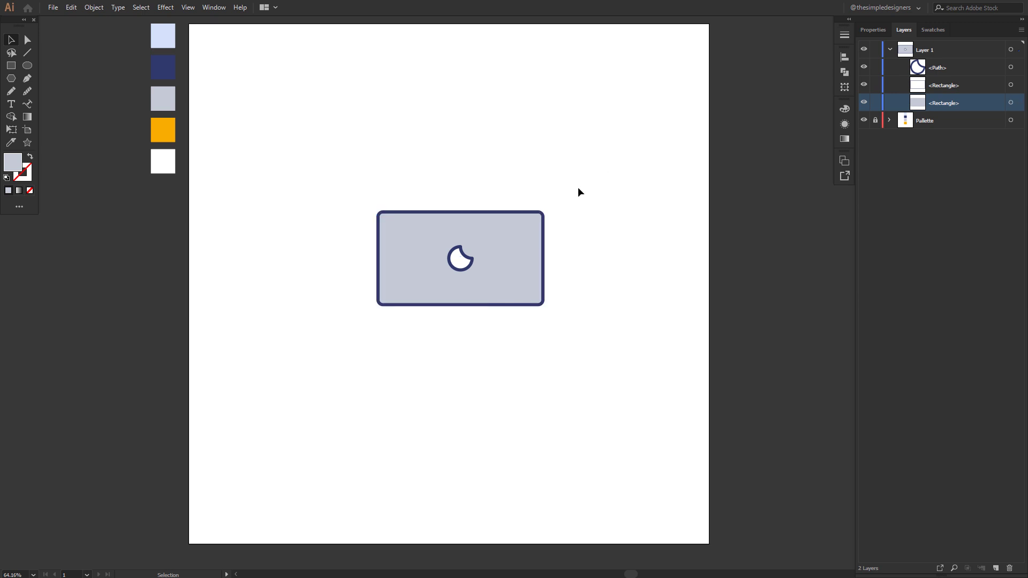
pyautogui.moveTo(545, 234); pyautogui.dragTo(587, 210)
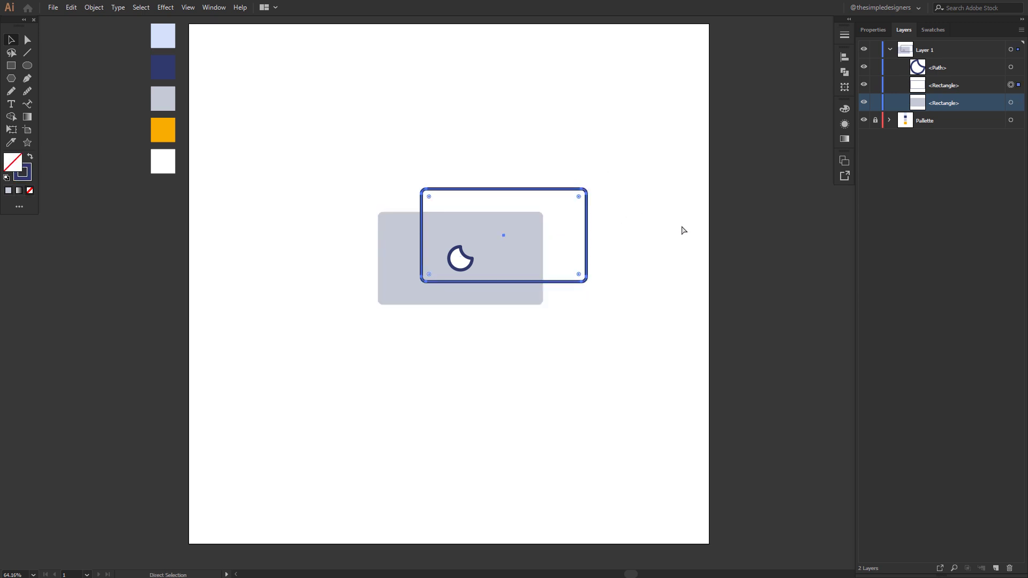
pyautogui.hotkey('ctrl', 'z')
pyautogui.click(633, 228)
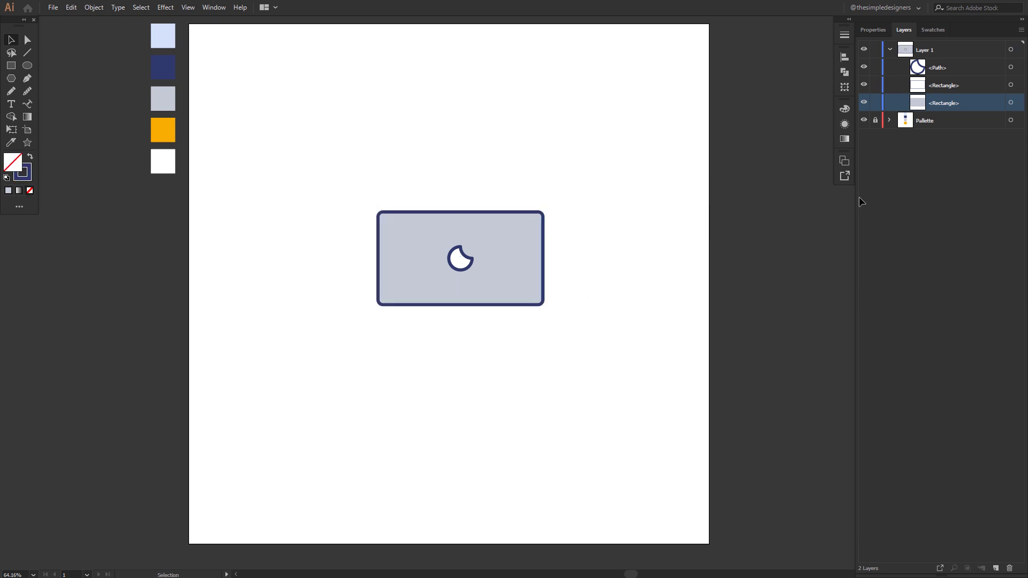
# Rename the two rectangle paths Stroke and Fill
pyautogui.doubleClick(943, 85)
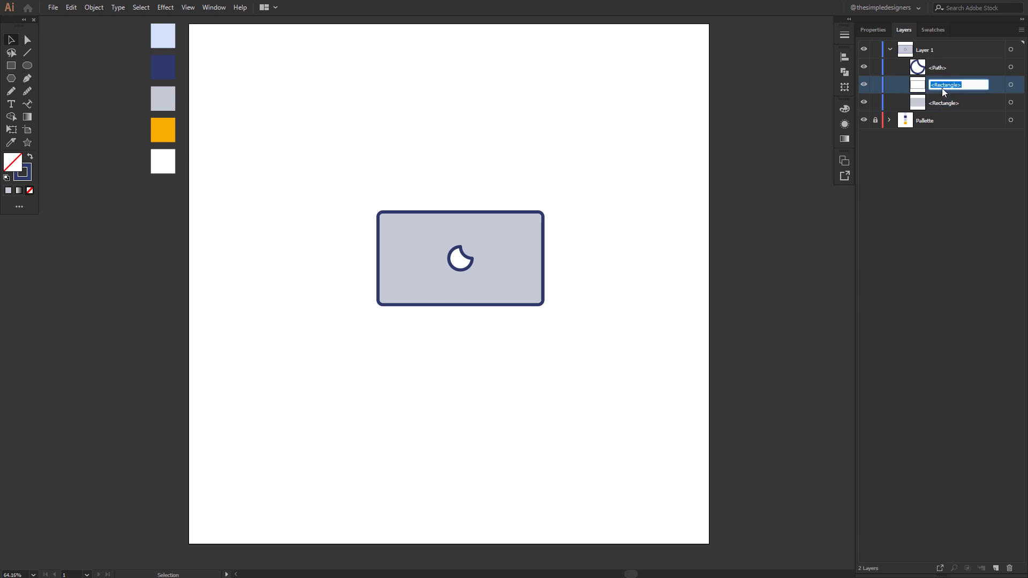
pyautogui.write('Stroke')
pyautogui.press('Return')
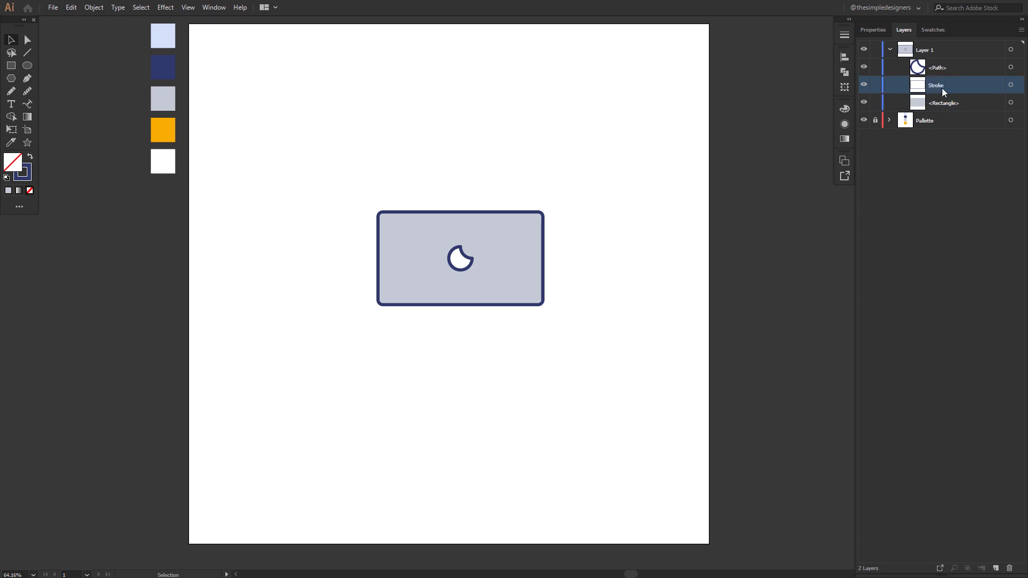
pyautogui.doubleClick(945, 103)
pyautogui.write('Fill')
pyautogui.press('Return')
# Paste a copy of the apple logo behind it, with white fill and no stroke
pyautogui.click(963, 68)
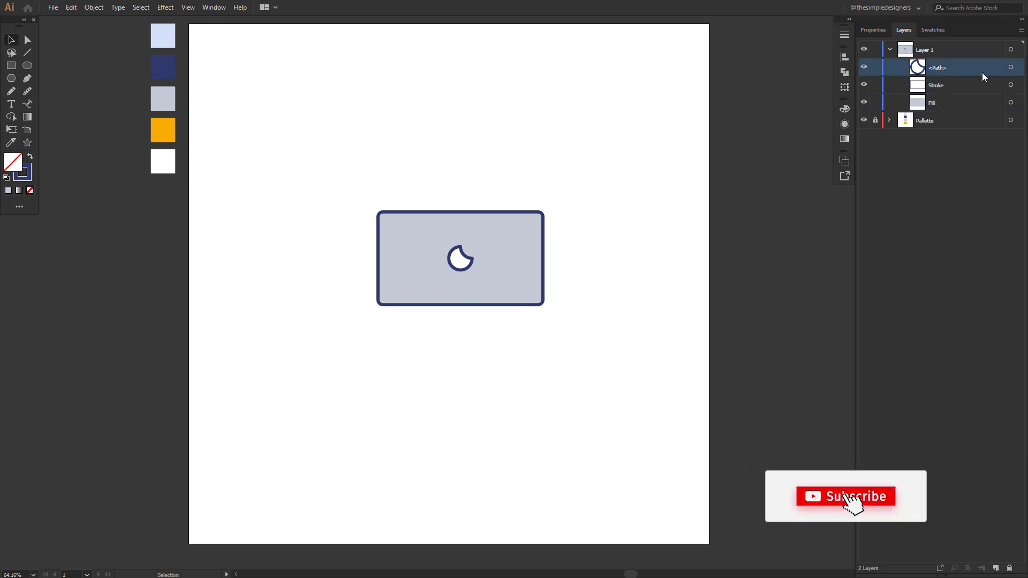
pyautogui.click(1011, 67)
pyautogui.click(70, 7)
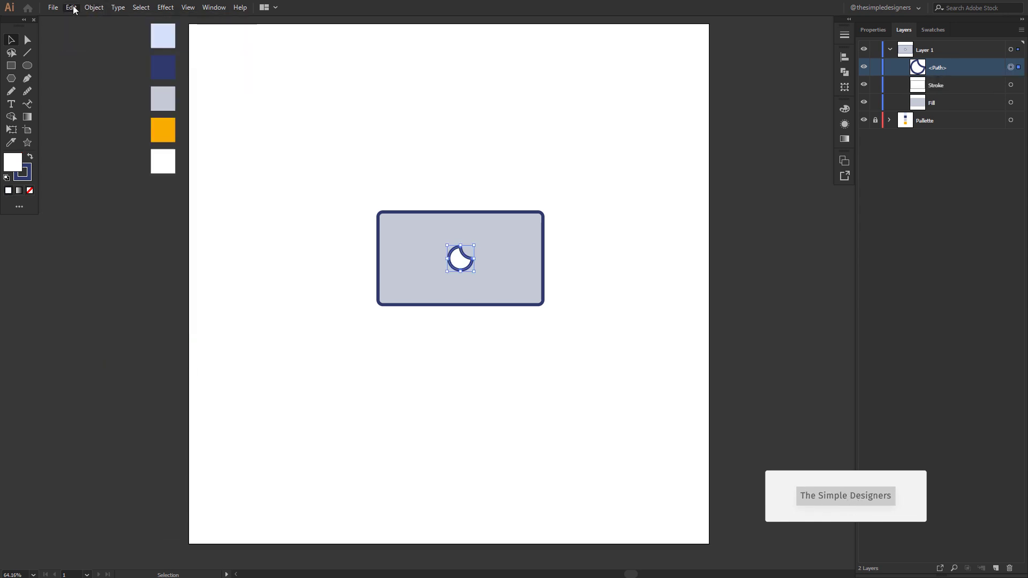
pyautogui.hotkey('ctrl', 'c')
pyautogui.hotkey('ctrl', 'b')
pyautogui.click(24, 179)
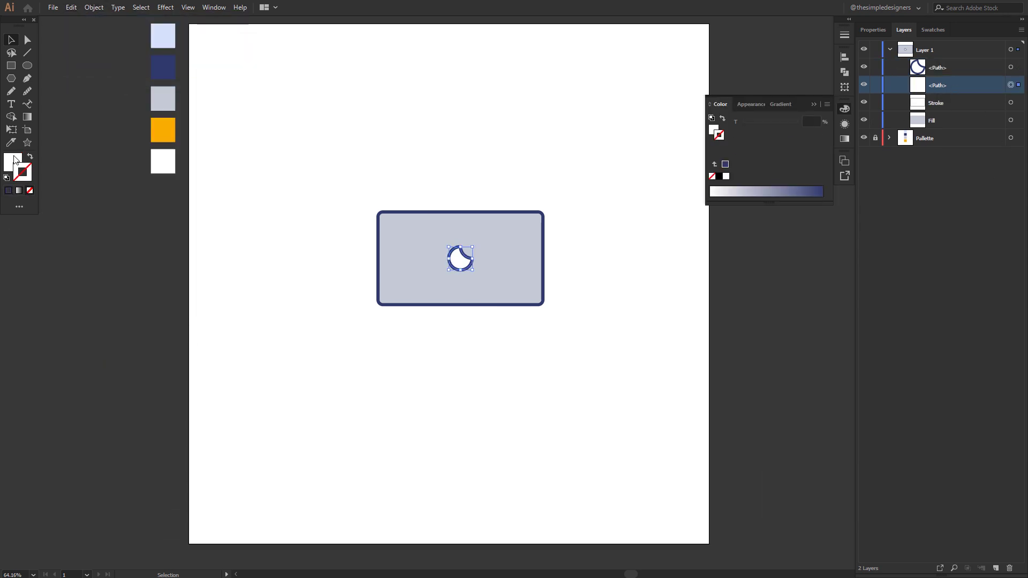
pyautogui.click(29, 190)
pyautogui.click(29, 190)
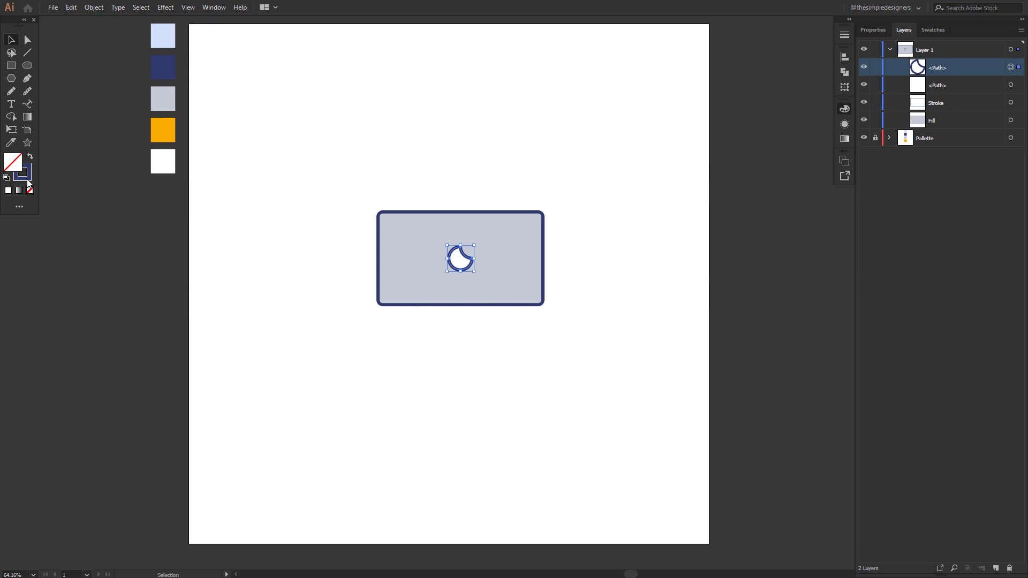
pyautogui.click(462, 259)
pyautogui.hotkey('shift', 'x')
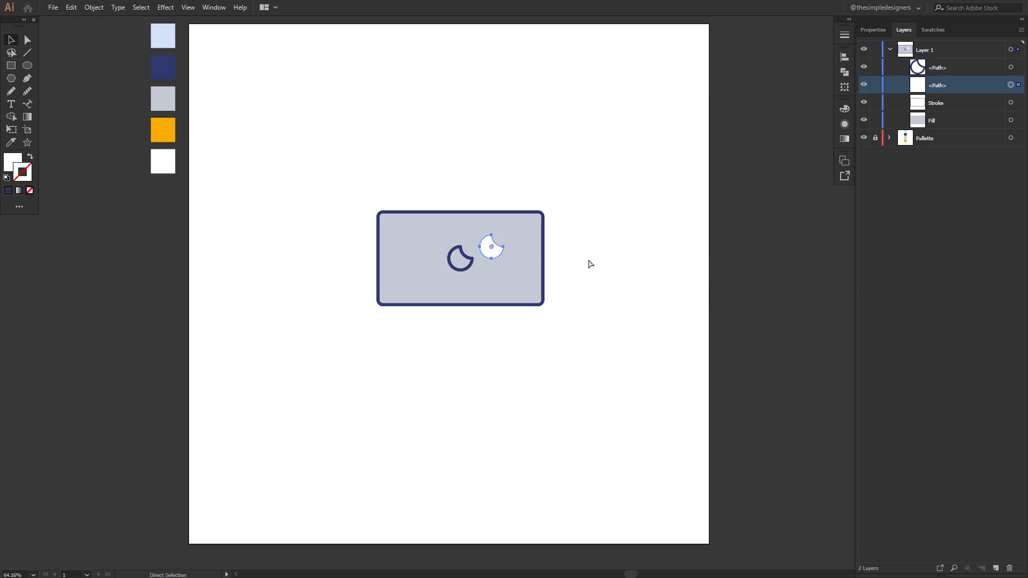
# Name the logo paths Fill and Stroke, and rename Layer 1 to Macbook
pyautogui.doubleClick(937, 86)
pyautogui.write('Fill')
pyautogui.press('Return')
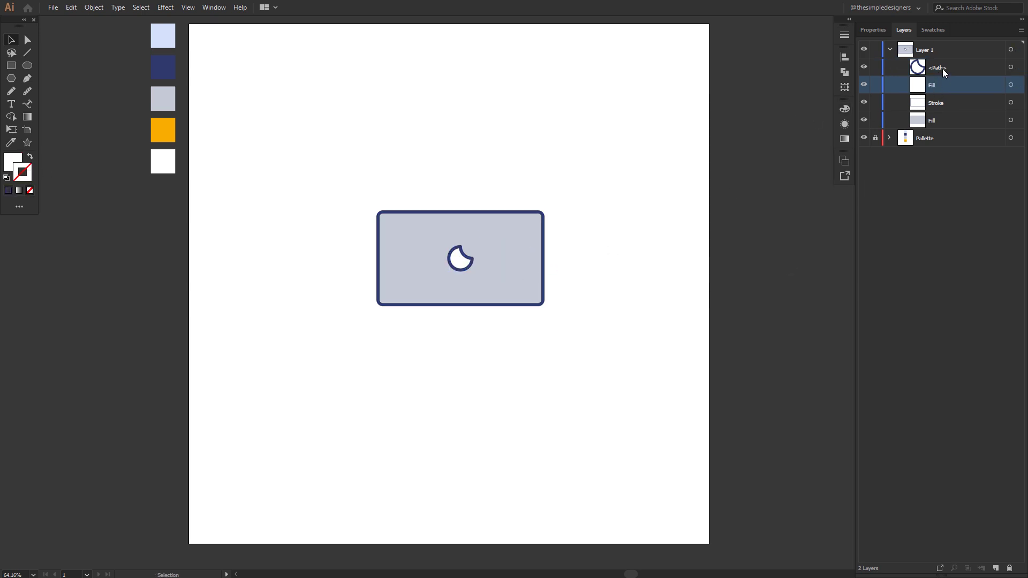
pyautogui.doubleClick(938, 68)
pyautogui.write('Stroke')
pyautogui.press('Return')
pyautogui.doubleClick(924, 50)
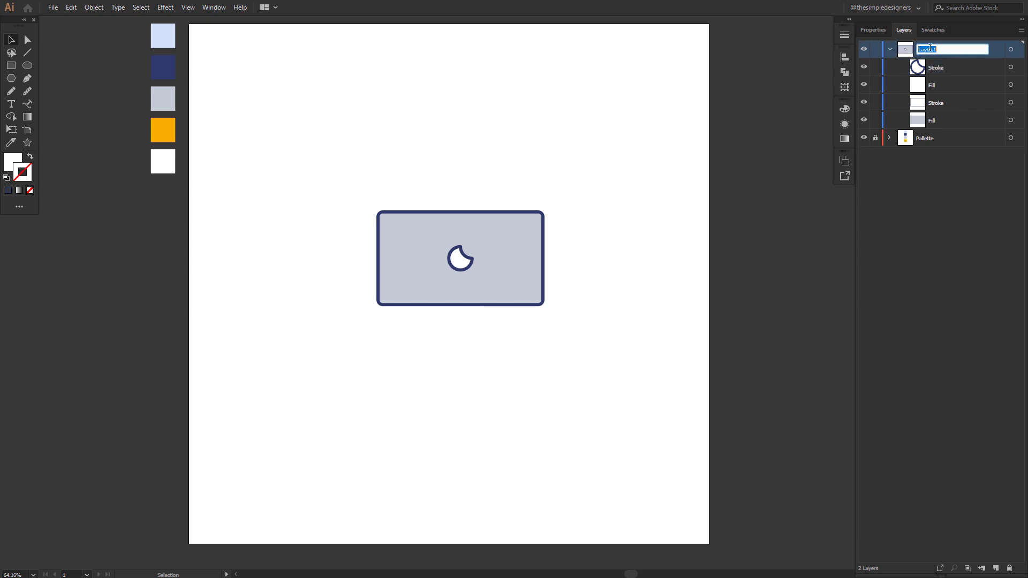
pyautogui.write('Macbook')
pyautogui.press('Return')
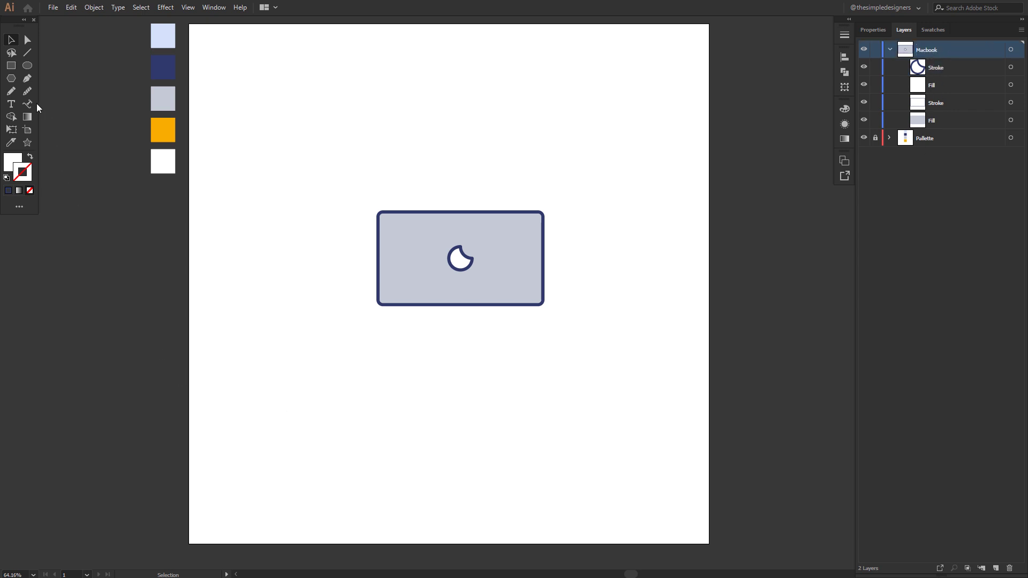
pyautogui.click(28, 81)
pyautogui.scroll(3, 547, 221)
pyautogui.scroll(-2, 545, 221)
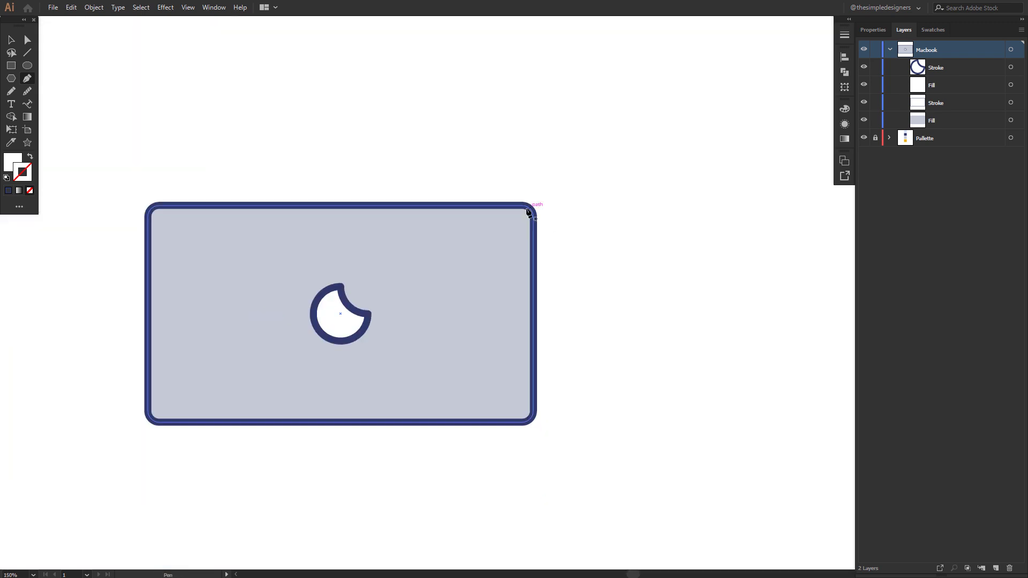
# Pen a closed path from the lid's top edge, curving down to both bottom corners
pyautogui.click(512, 206)
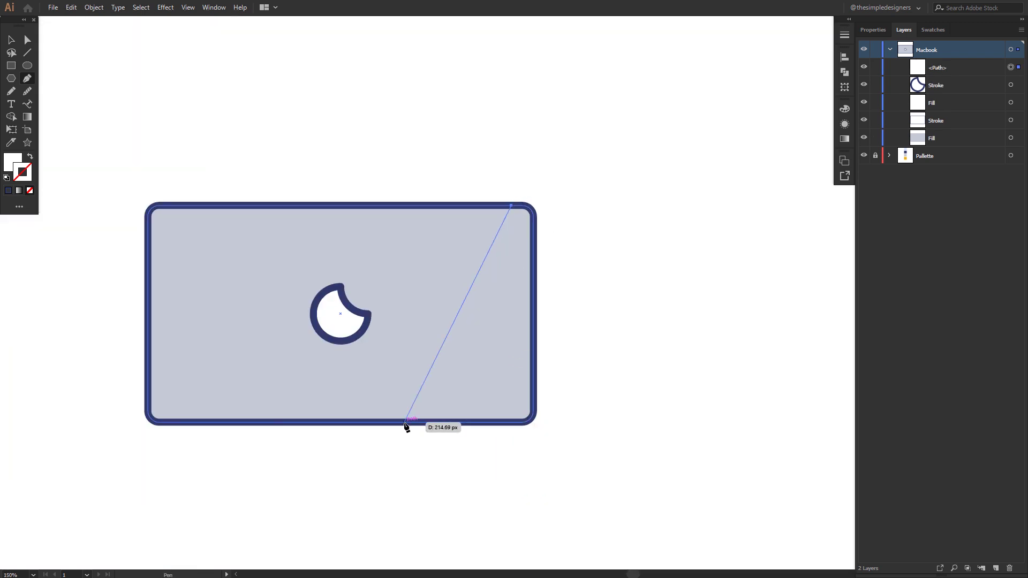
pyautogui.moveTo(404, 423); pyautogui.dragTo(214, 412)
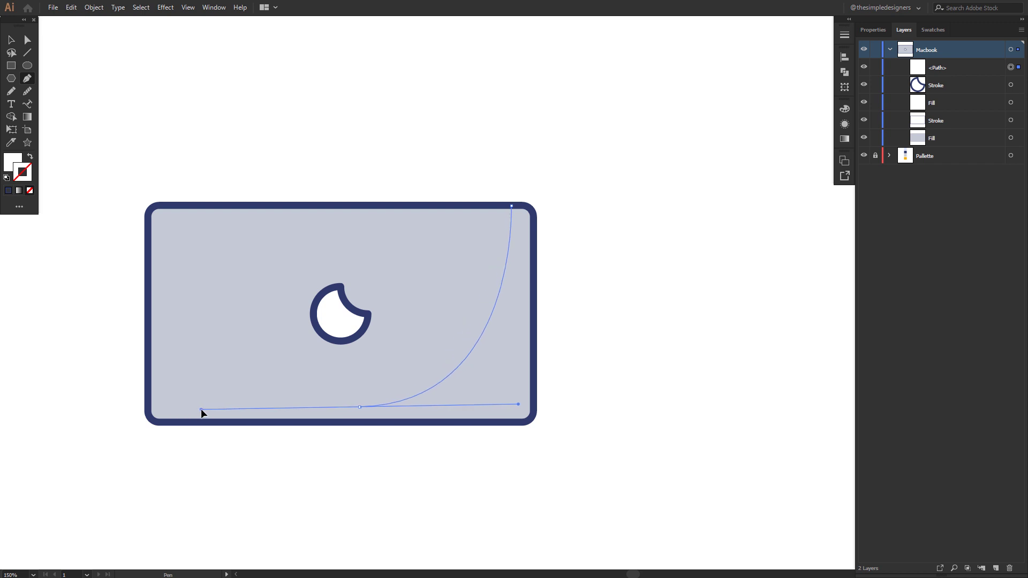
pyautogui.moveTo(372, 408); pyautogui.dragTo(151, 415)
pyautogui.click(153, 420)
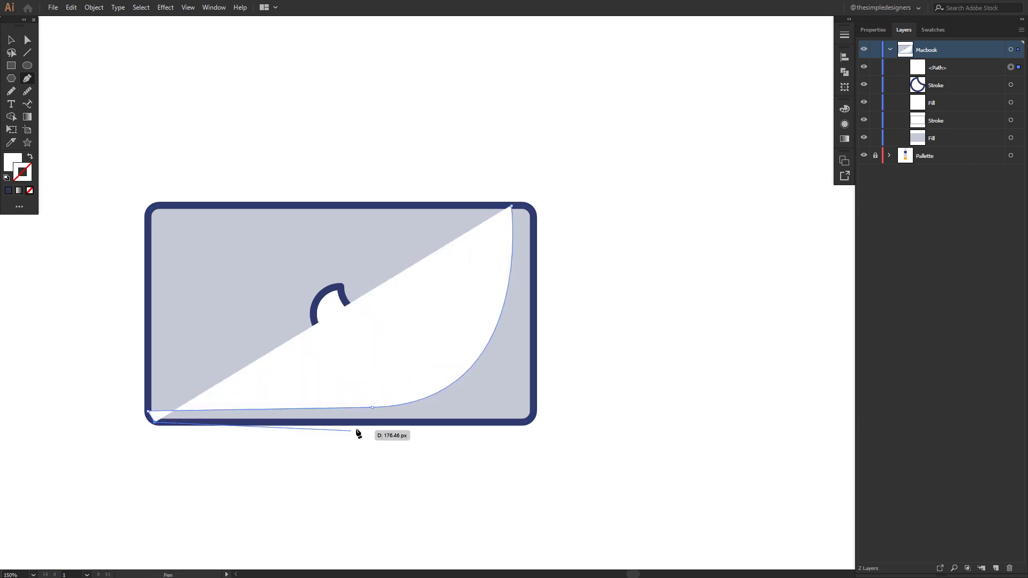
pyautogui.click(519, 421)
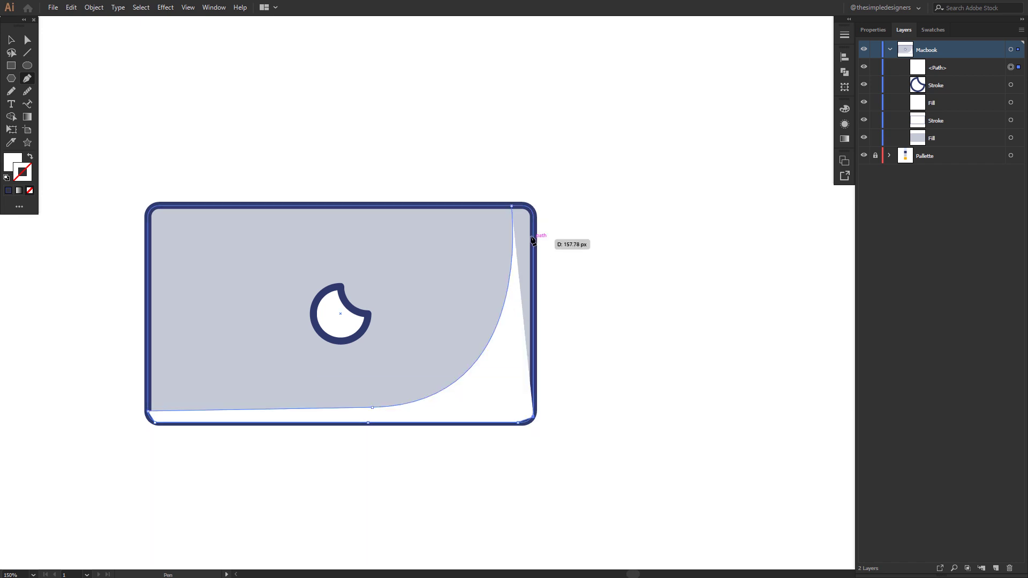
pyautogui.click(513, 207)
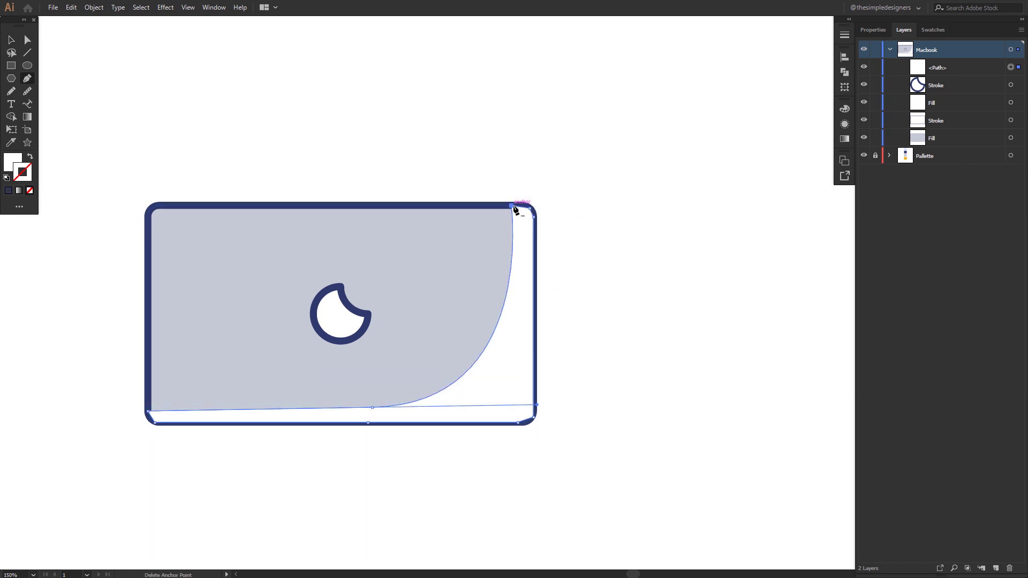
pyautogui.press('v')
pyautogui.click(518, 243)
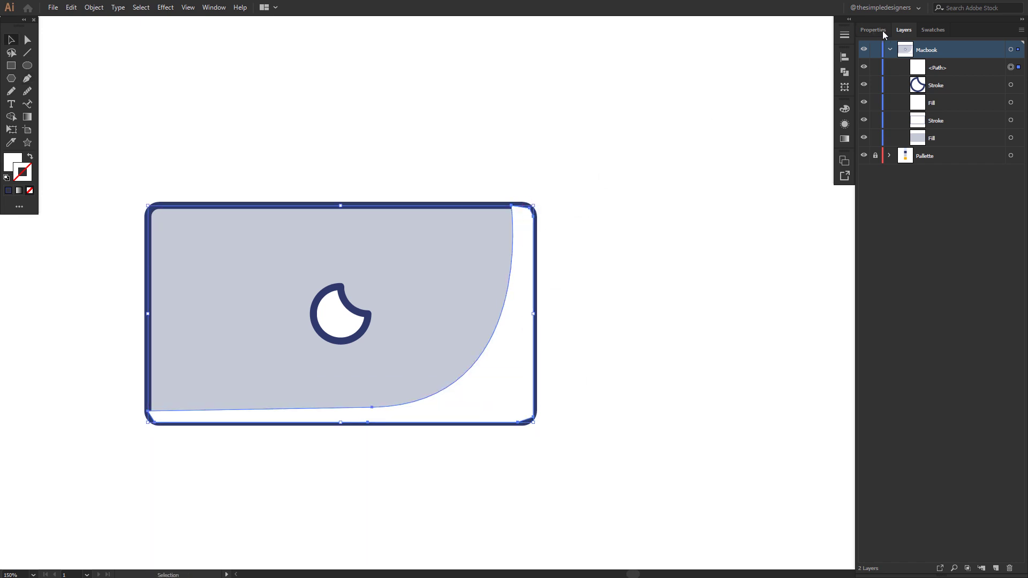
# Fill the corner shape with the navy swatch at 10% opacity
pyautogui.click(928, 32)
pyautogui.click(927, 188)
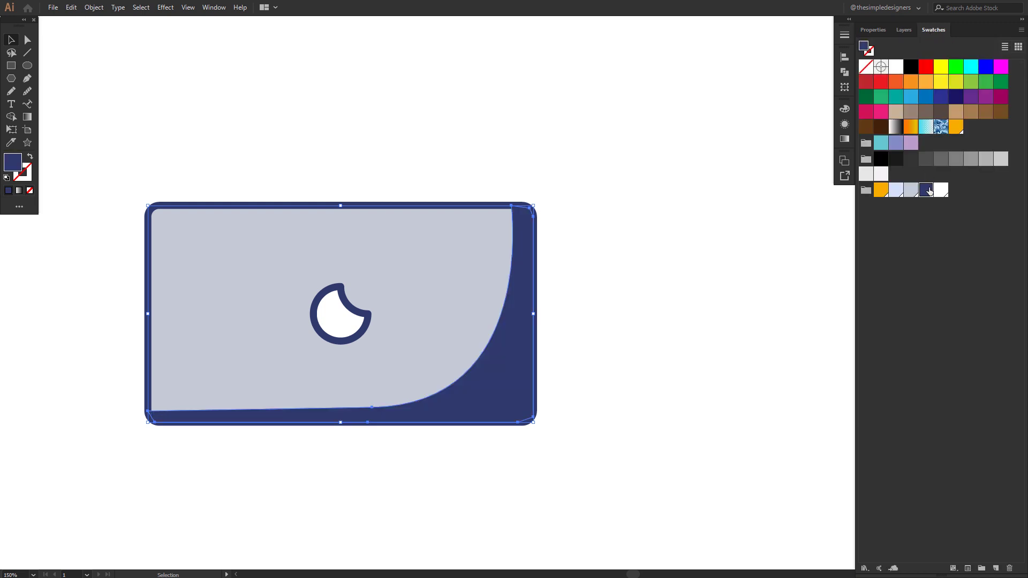
pyautogui.click(873, 29)
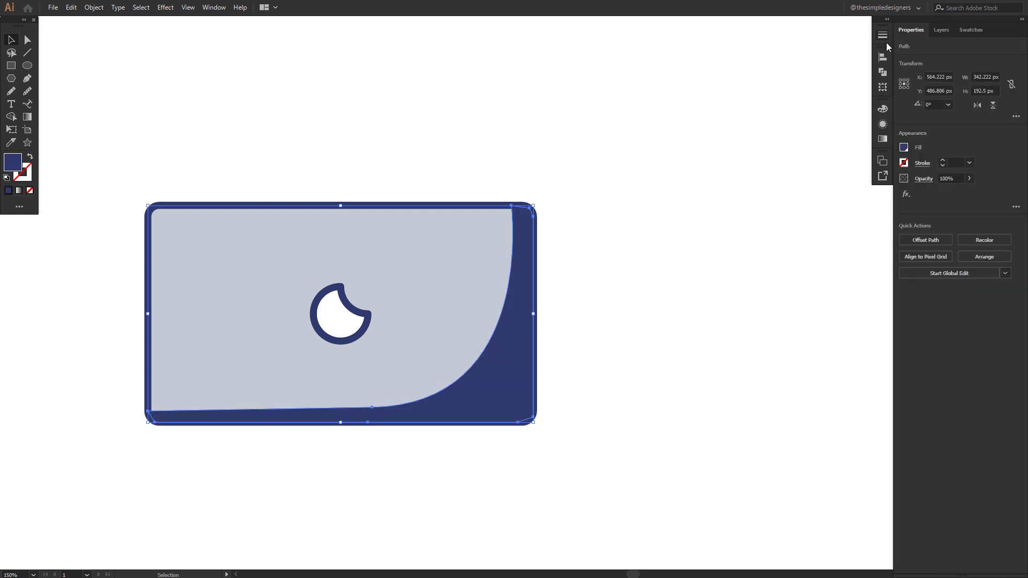
pyautogui.click(957, 177)
pyautogui.write('0')
pyautogui.press('Return')
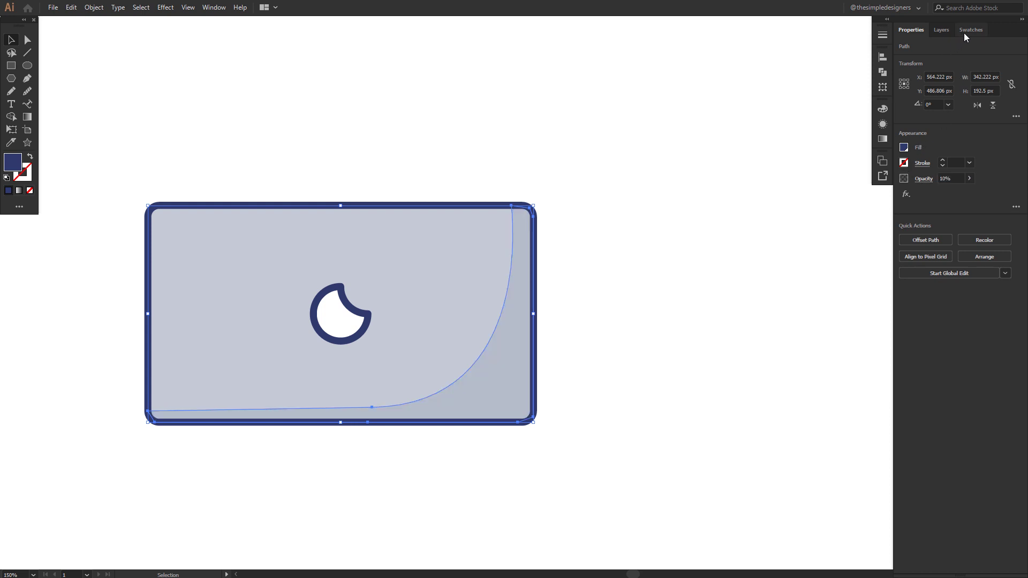
# Move the corner path above the lid fill in Layers and rename it Shadow
pyautogui.click(947, 33)
pyautogui.click(948, 69)
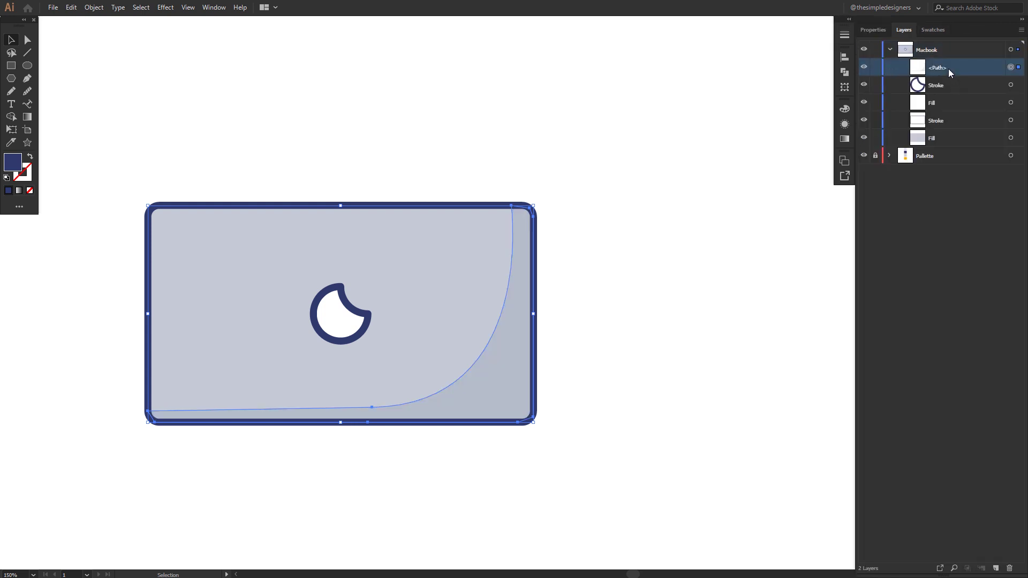
pyautogui.moveTo(948, 68); pyautogui.dragTo(939, 129)
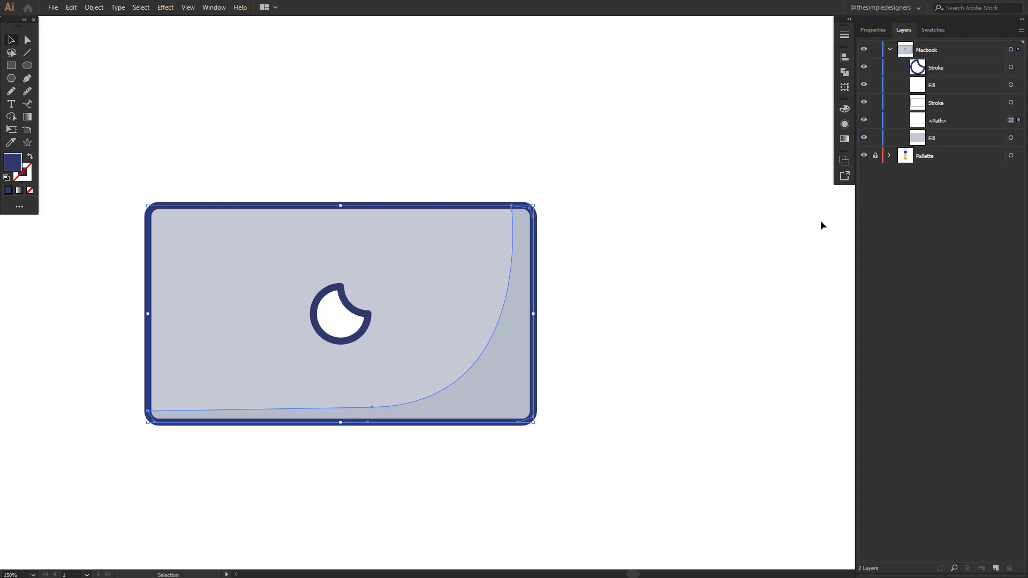
pyautogui.click(731, 247)
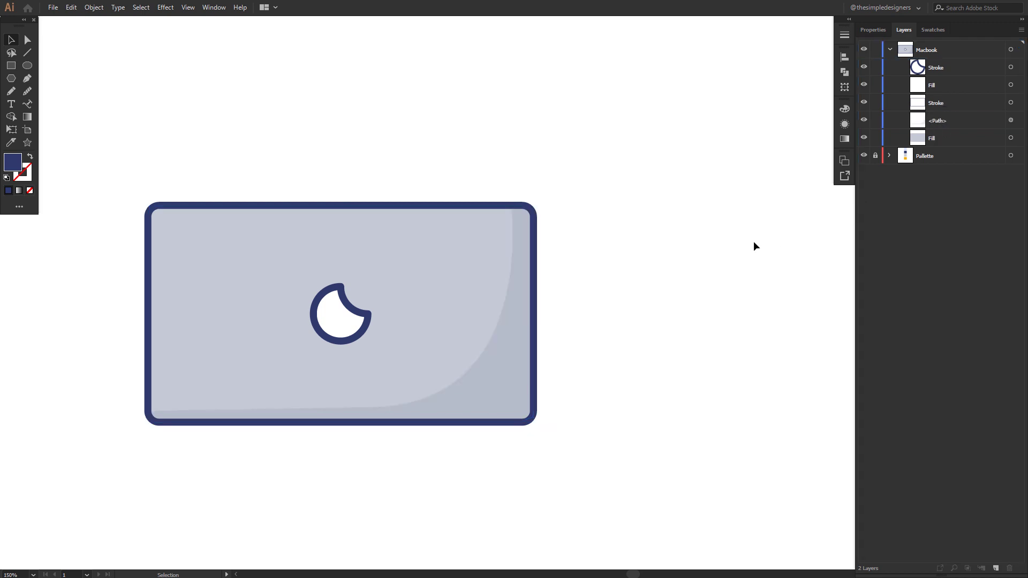
pyautogui.doubleClick(941, 121)
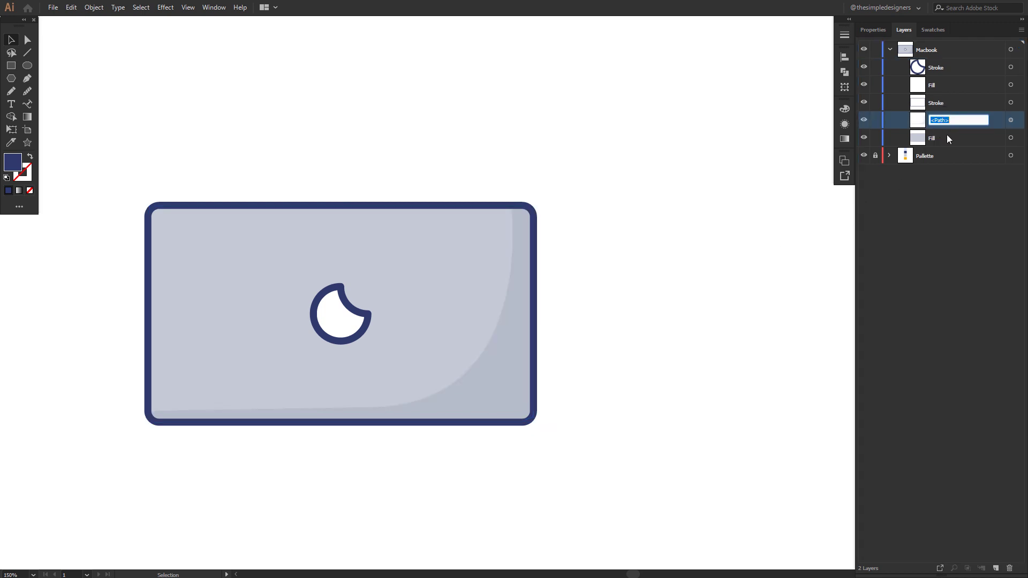
pyautogui.write('shadow')
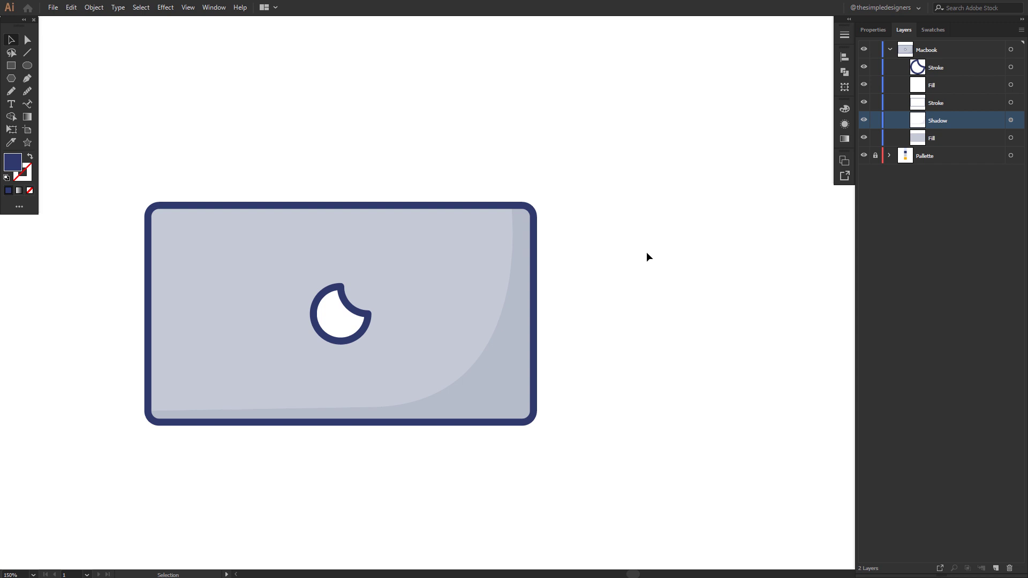
pyautogui.click(970, 140)
# Copy the lid fill rectangle and paste two copies of it
pyautogui.click(1010, 138)
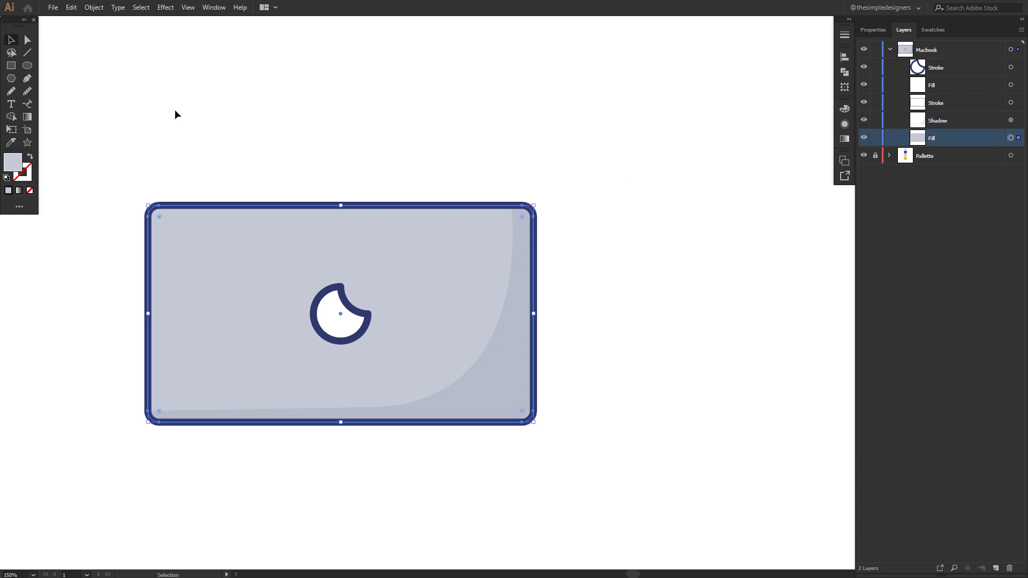
pyautogui.click(71, 7)
pyautogui.click(87, 58)
pyautogui.click(71, 7)
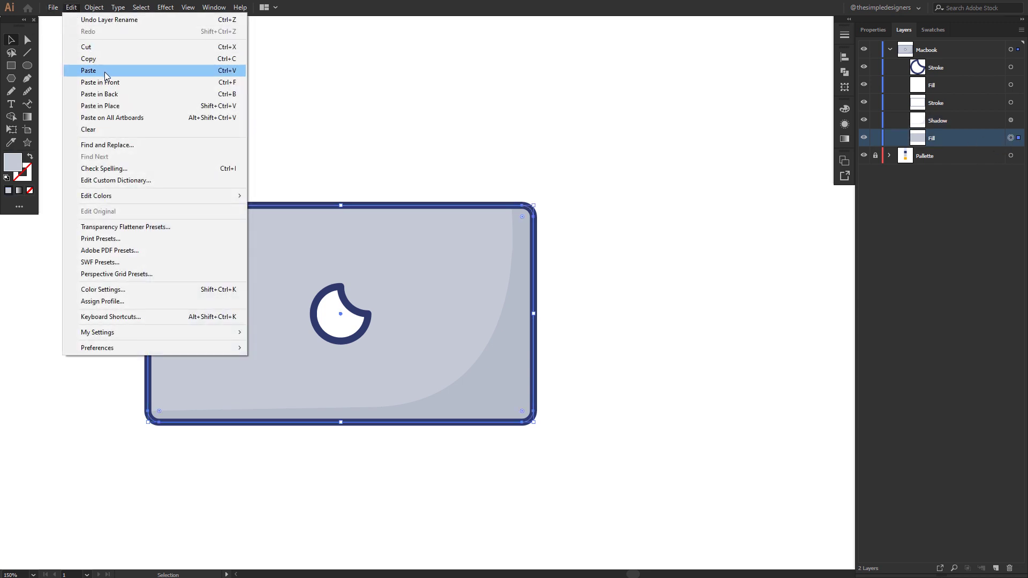
pyautogui.click(100, 82)
pyautogui.click(70, 8)
pyautogui.click(99, 82)
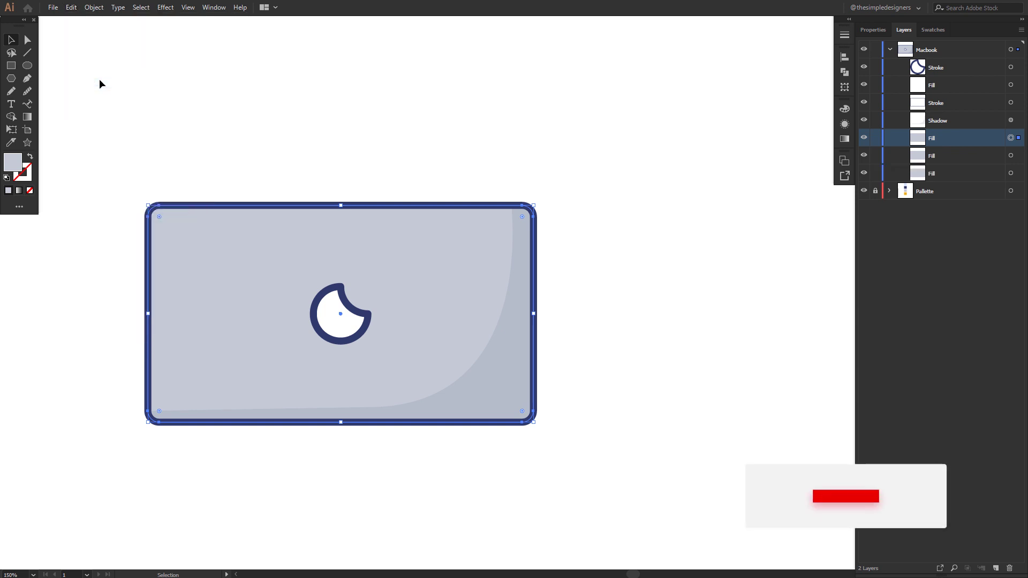
# Move the two fill copies, delete one, then undo back to the stacked copies
pyautogui.click(647, 242)
pyautogui.moveTo(447, 273); pyautogui.dragTo(452, 175)
pyautogui.moveTo(172, 270); pyautogui.dragTo(232, 230)
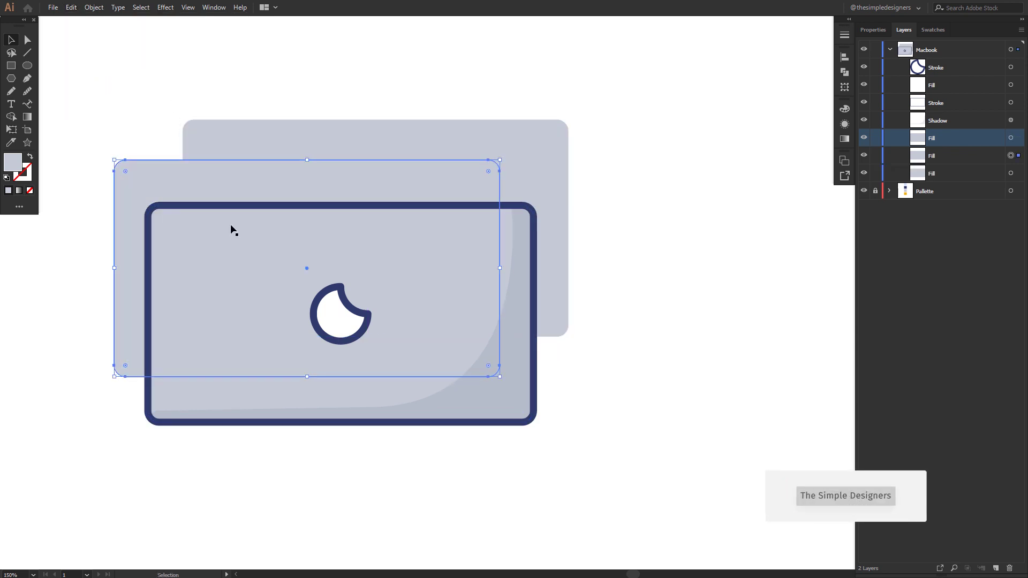
pyautogui.press('Delete')
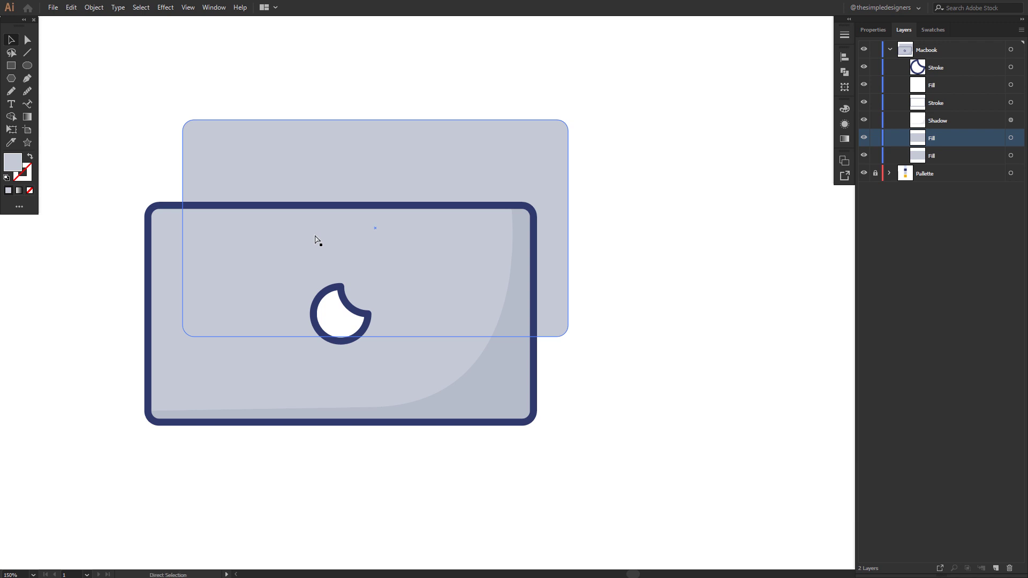
pyautogui.hotkey('ctrl', 'z')
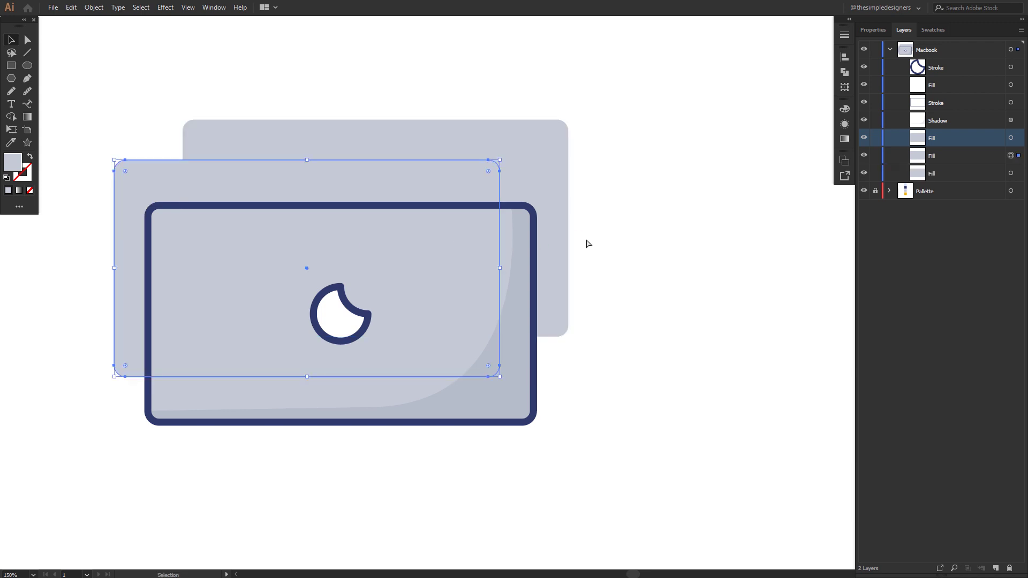
pyautogui.hotkey('ctrl', 'z')
pyautogui.hotkey('ctrl', 'z')
pyautogui.click(606, 244)
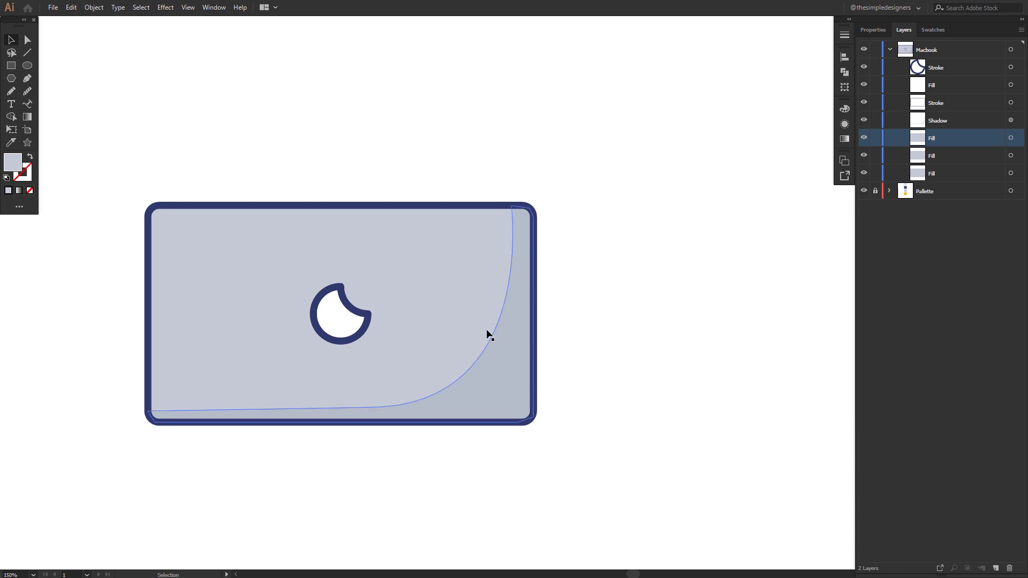
# Offset a fill copy slightly down-right and mark its overhanging regions with Shape Builder
pyautogui.click(271, 263)
pyautogui.moveTo(246, 258); pyautogui.dragTo(255, 267)
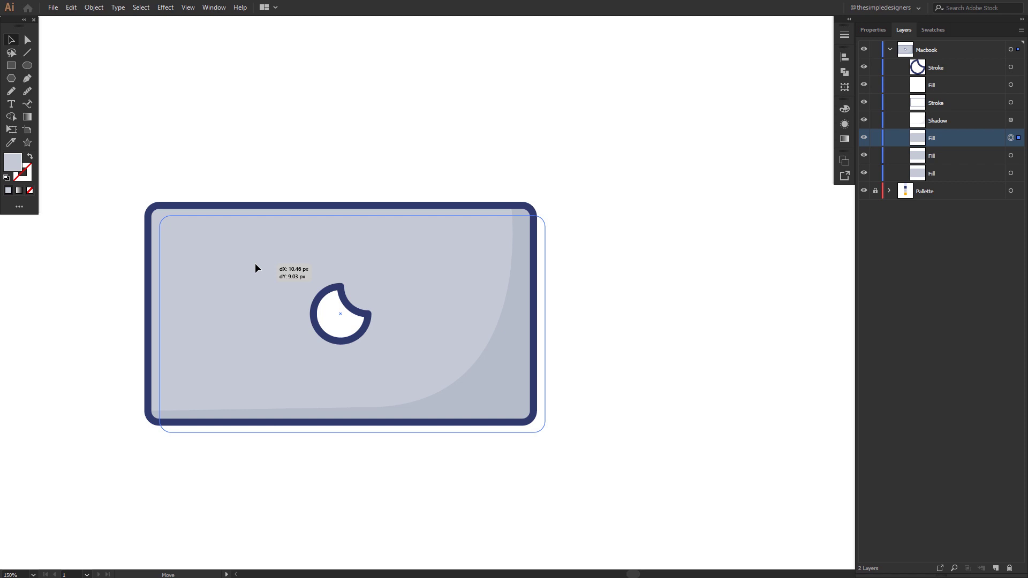
pyautogui.moveTo(256, 267); pyautogui.dragTo(256, 267)
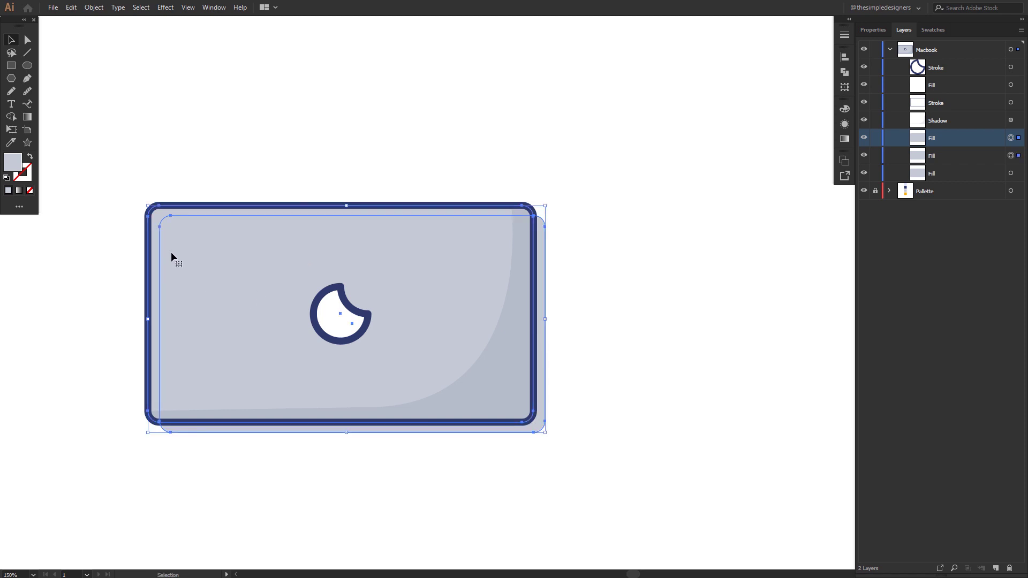
pyautogui.click(10, 121)
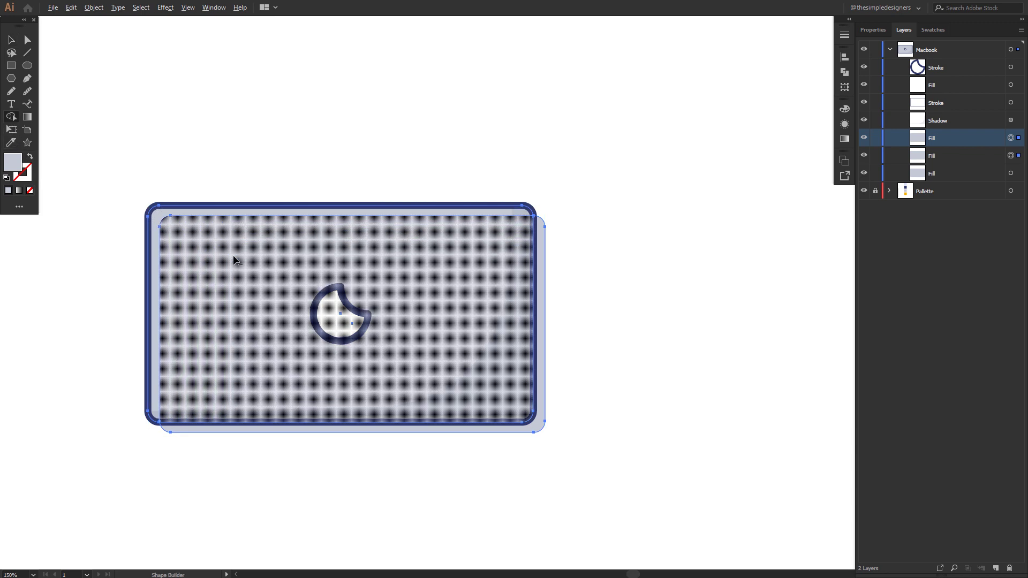
pyautogui.moveTo(253, 416); pyautogui.dragTo(270, 451)
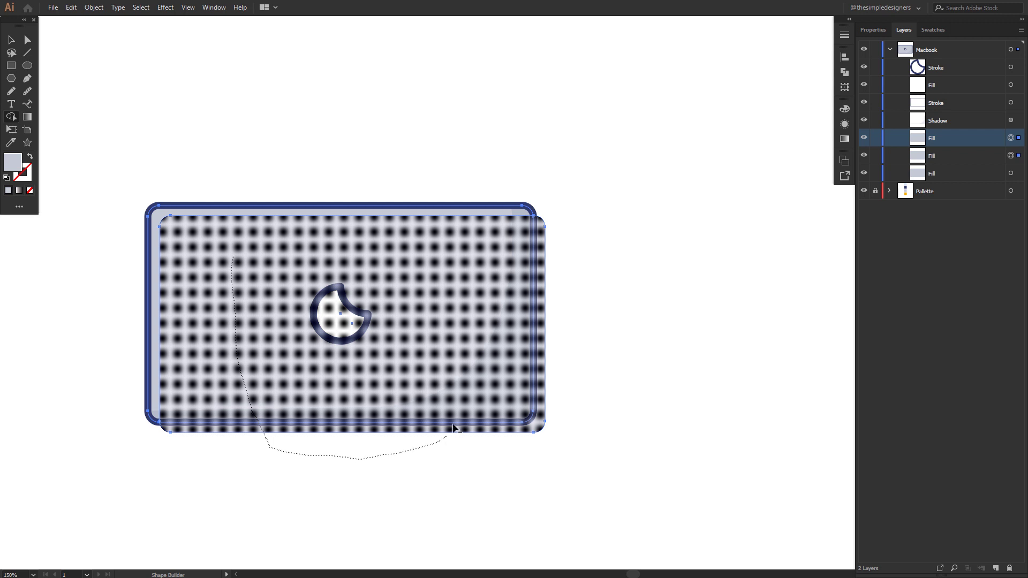
pyautogui.moveTo(452, 427)
pyautogui.mouseDown()
pyautogui.moveTo(394, 377)
pyautogui.moveTo(369, 392)
pyautogui.mouseUp()
# Redo the Shape Builder deletion, leaving a thin strip along the lid's top-left edge
pyautogui.press('v')
pyautogui.moveTo(242, 257); pyautogui.dragTo(255, 268)
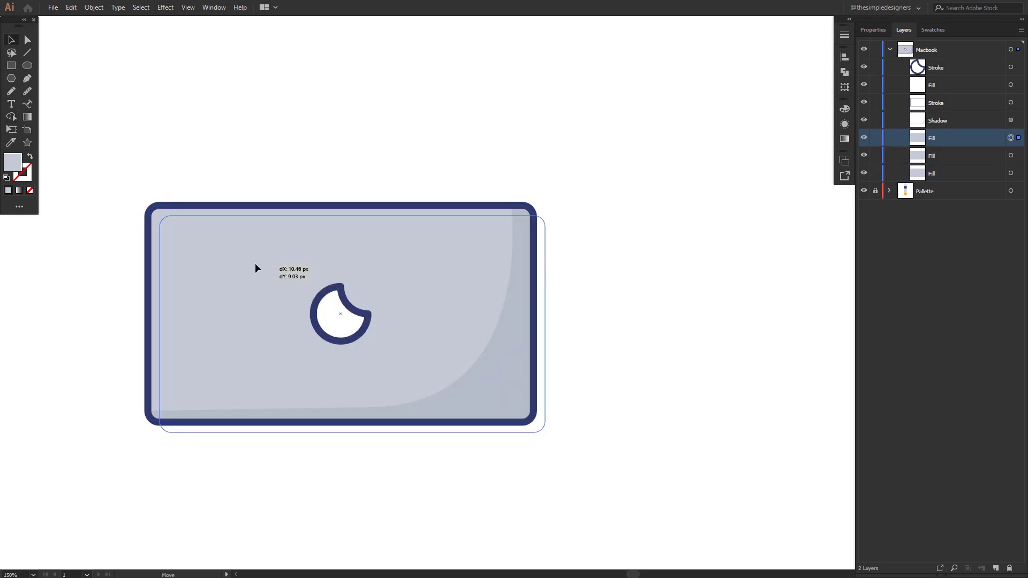
pyautogui.moveTo(256, 268); pyautogui.dragTo(255, 267)
pyautogui.hotkey('shift', 'm')
pyautogui.moveTo(190, 214)
pyautogui.mouseDown()
pyautogui.moveTo(165, 216)
pyautogui.moveTo(154, 243)
pyautogui.mouseUp()
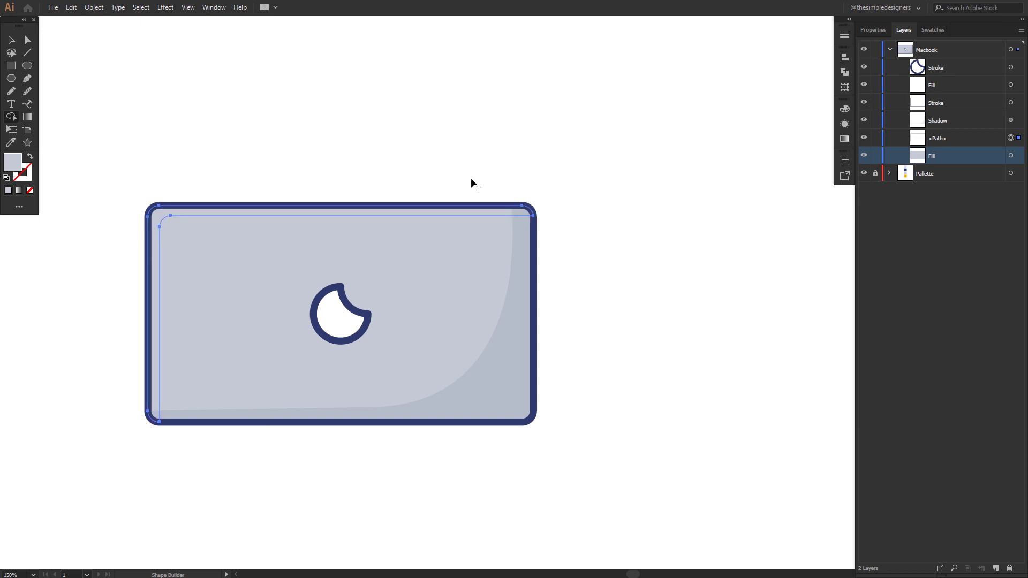
pyautogui.press('v')
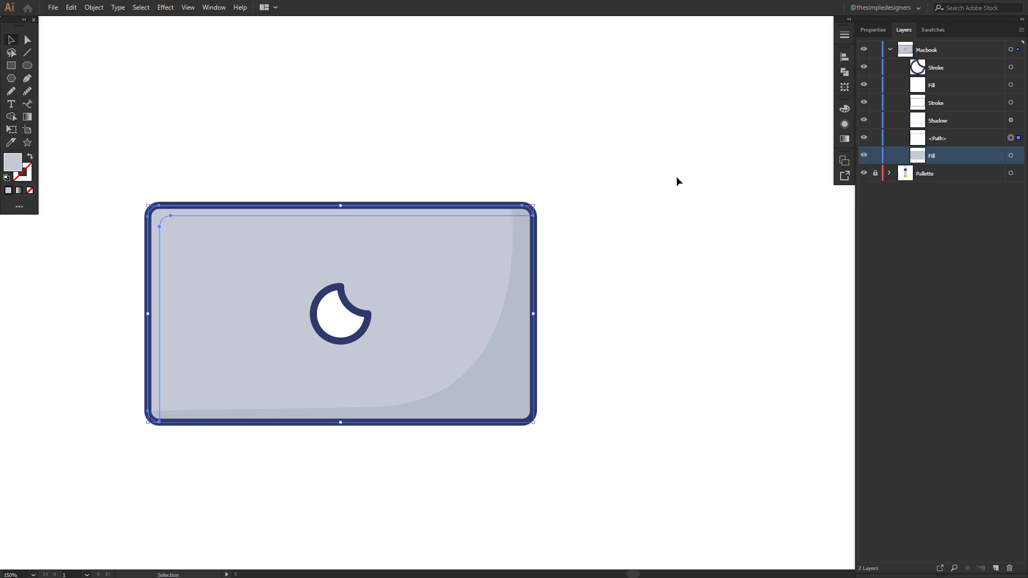
pyautogui.click(676, 182)
# Fill the thin edge strip with white at 25% opacity
pyautogui.click(151, 222)
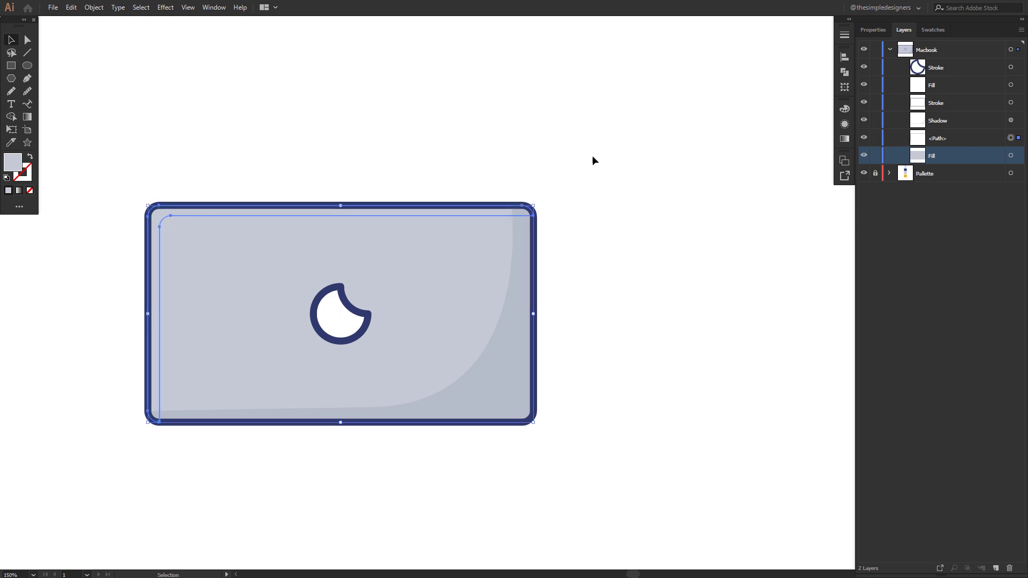
pyautogui.click(925, 32)
pyautogui.click(941, 191)
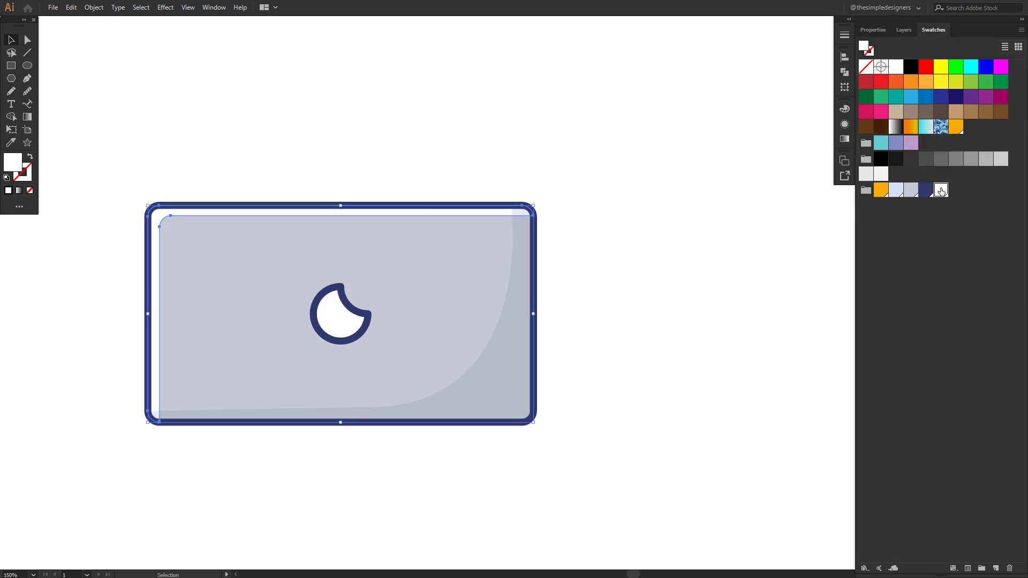
pyautogui.click(872, 30)
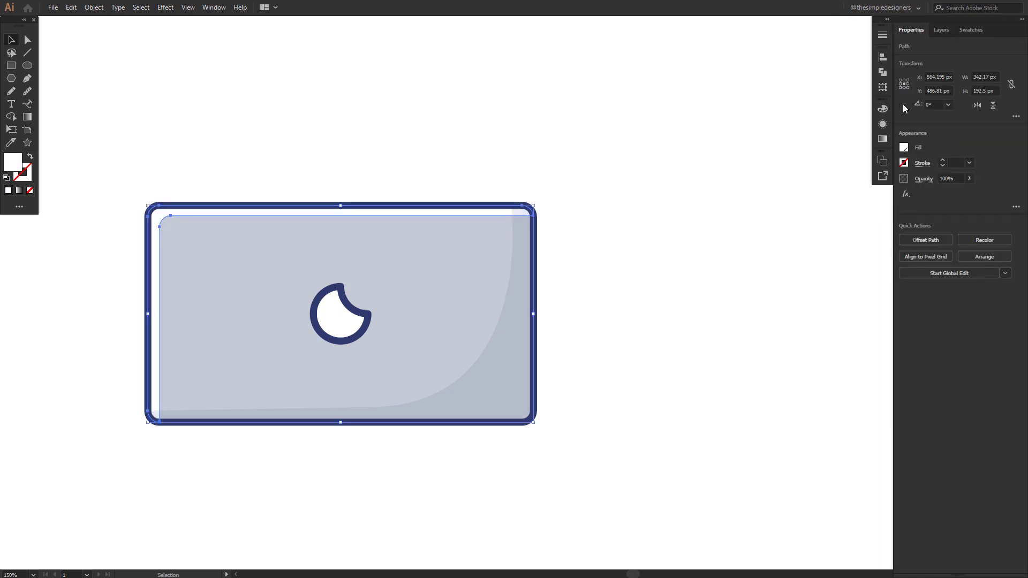
pyautogui.click(955, 181)
pyautogui.write('25')
pyautogui.press('Return')
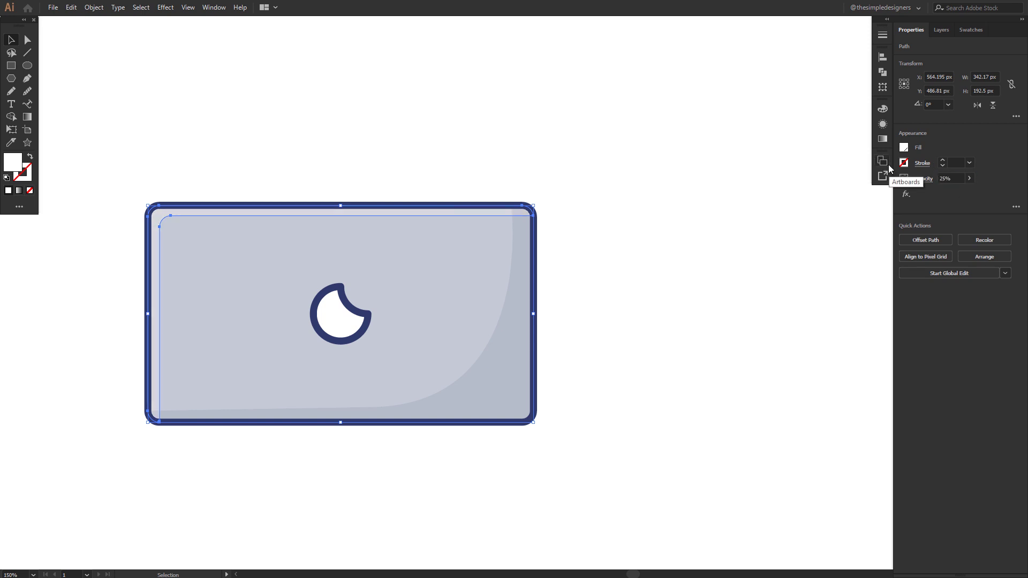
# Rename the strip's <Path> layer to 'Highlight'
pyautogui.click(946, 31)
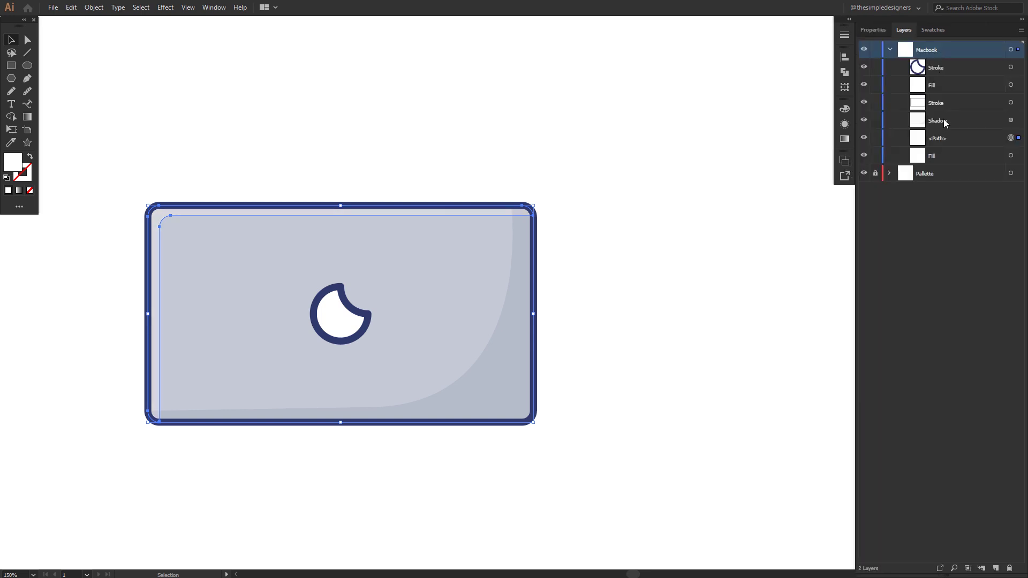
pyautogui.click(947, 137)
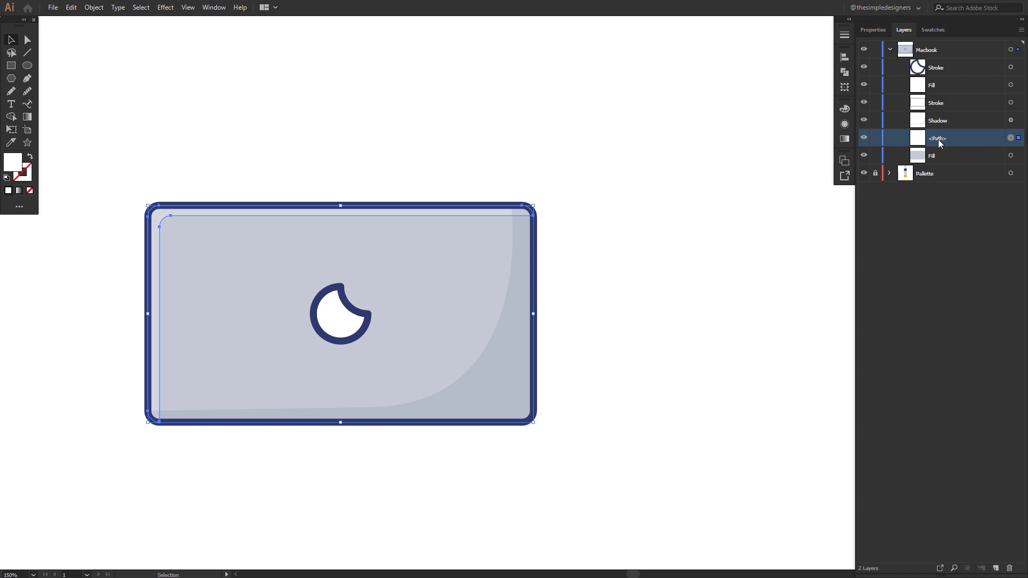
pyautogui.doubleClick(938, 139)
pyautogui.write('Highlight')
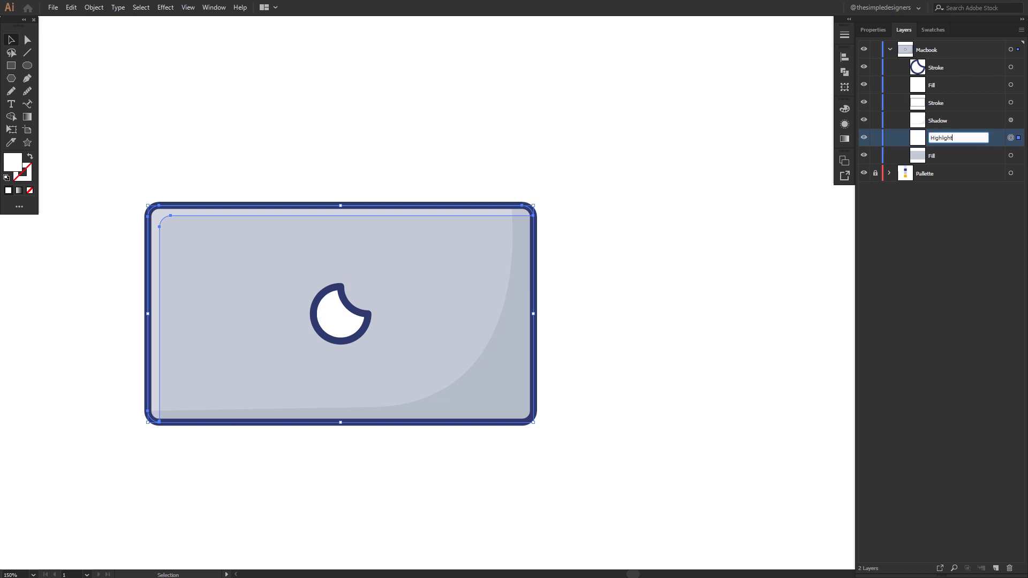
pyautogui.press('Return')
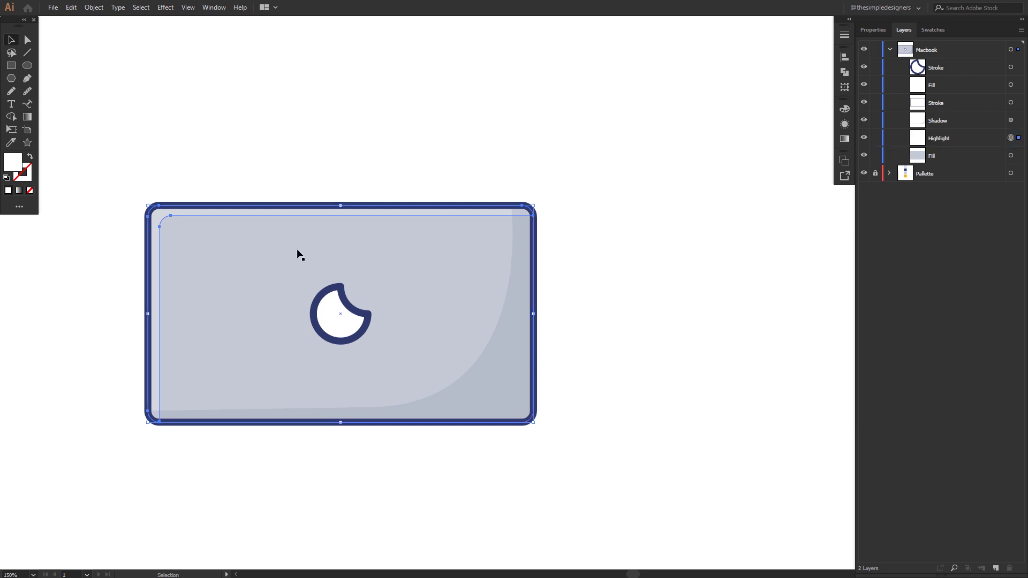
# Draw a short dark blue line at the lid's lower-right edge with the Pen tool
pyautogui.click(385, 149)
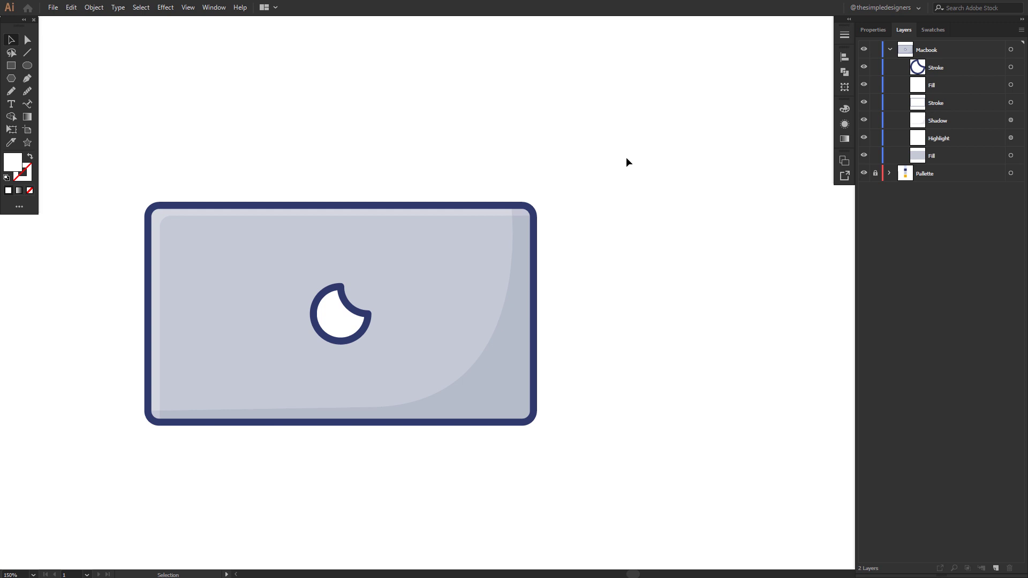
pyautogui.click(26, 80)
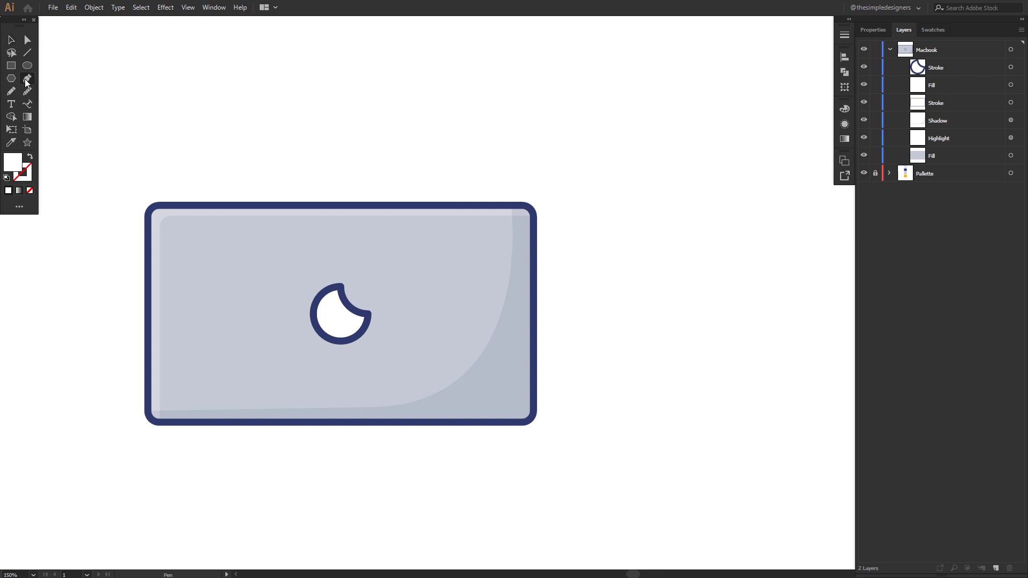
pyautogui.click(532, 391)
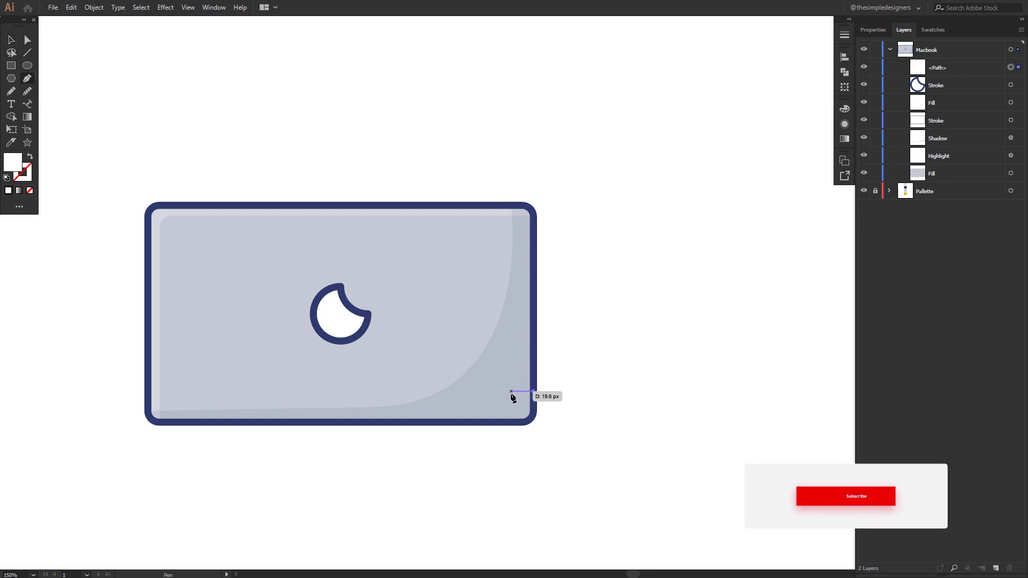
pyautogui.press('v')
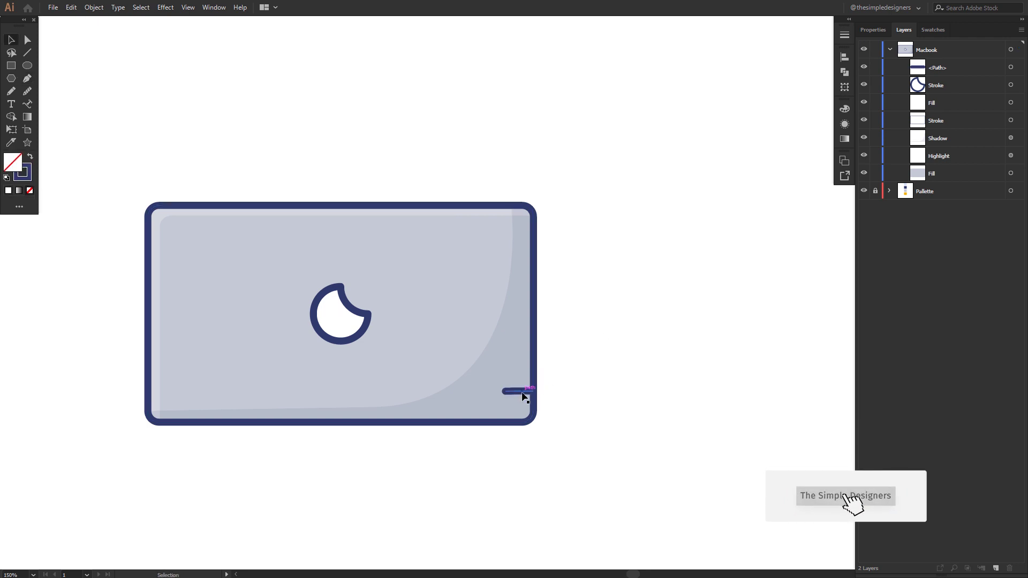
pyautogui.press('a')
pyautogui.click(510, 392)
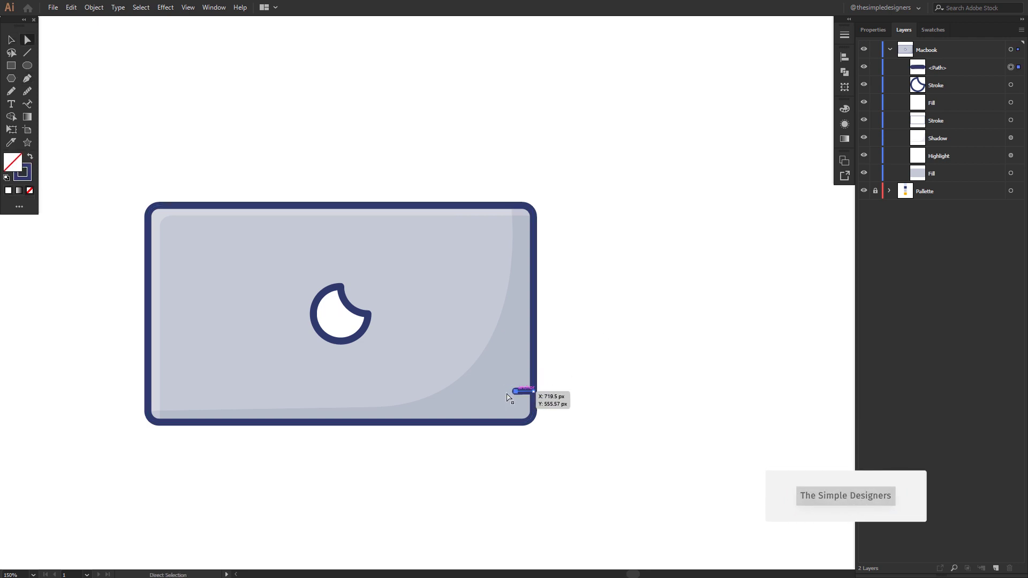
pyautogui.click(598, 361)
# Draw a tall rounded pill in the upper left and give it the highlight's style with the Eyedropper
pyautogui.press('m')
pyautogui.moveTo(188, 237); pyautogui.dragTo(222, 297)
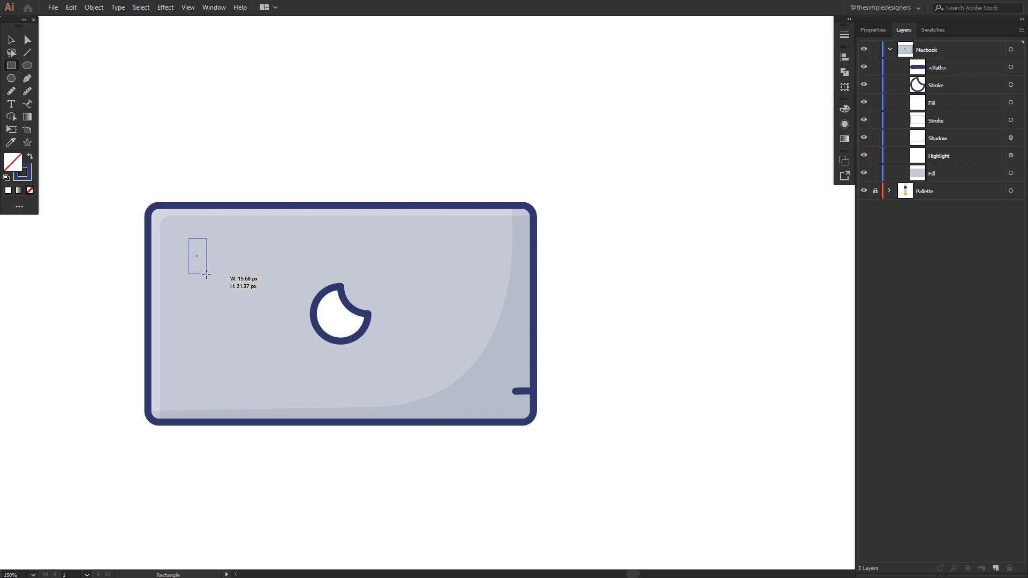
pyautogui.press('a')
pyautogui.moveTo(214, 250); pyautogui.dragTo(200, 266)
pyautogui.press('i')
pyautogui.click(195, 230)
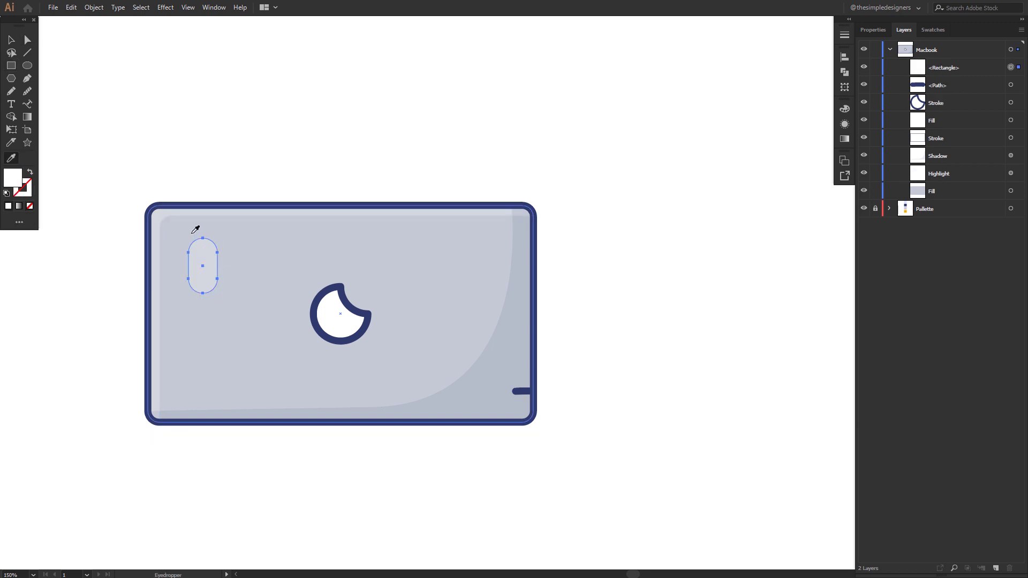
pyautogui.press('v')
pyautogui.click(160, 217)
pyautogui.click(910, 30)
pyautogui.click(945, 179)
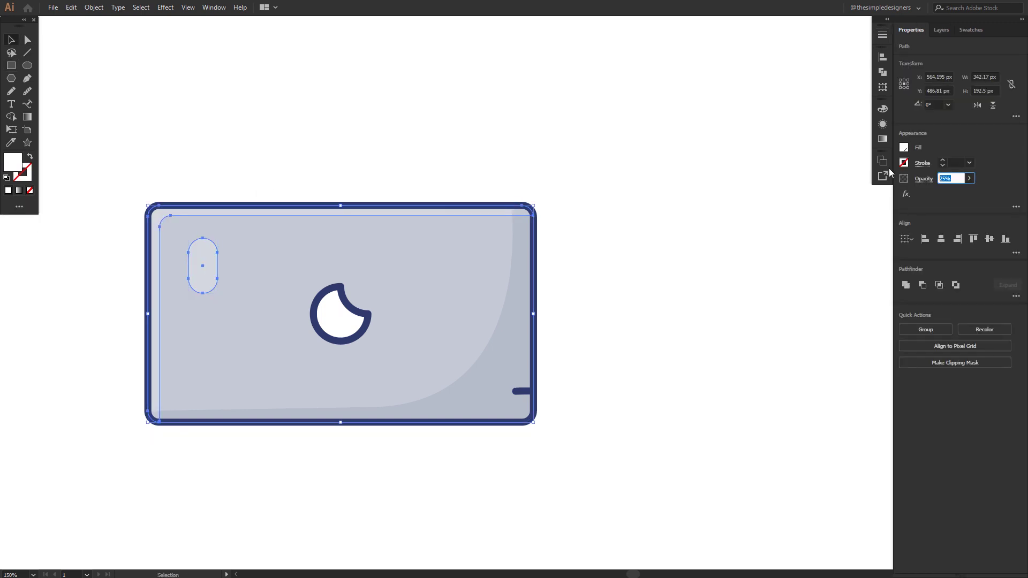
# Deselect everything to review the finished lid, then select the apple logo
pyautogui.click(651, 265)
pyautogui.keyDown('alt'); pyautogui.scroll(-1, 592, 244); pyautogui.keyUp('alt')
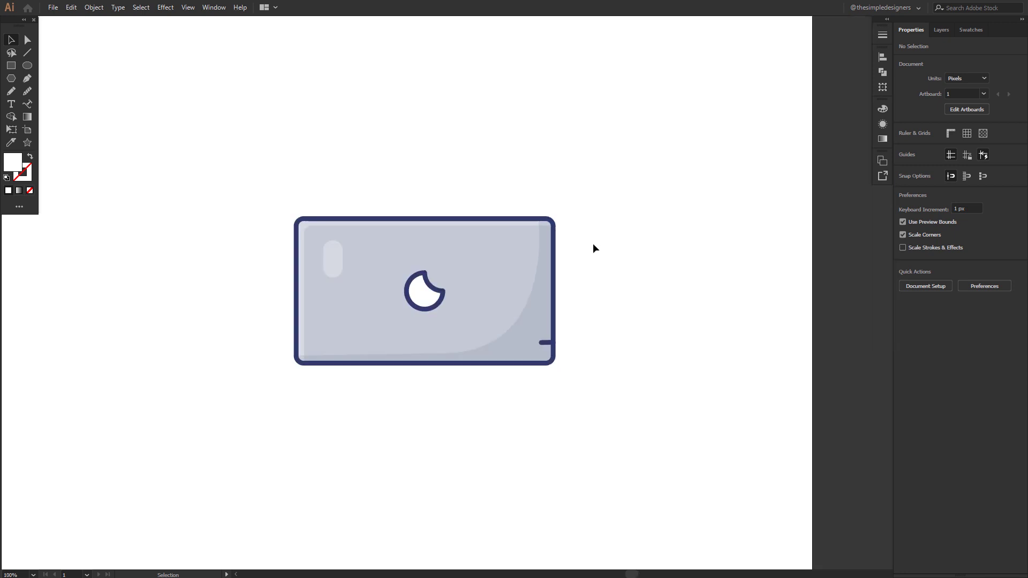
pyautogui.keyDown('alt'); pyautogui.scroll(1, 601, 242); pyautogui.keyUp('alt')
pyautogui.click(338, 318)
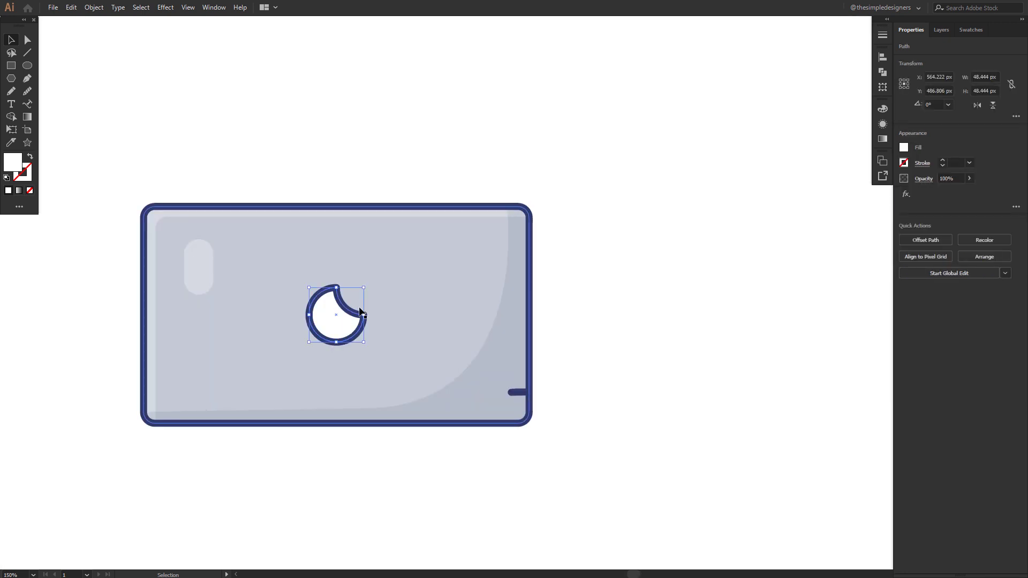